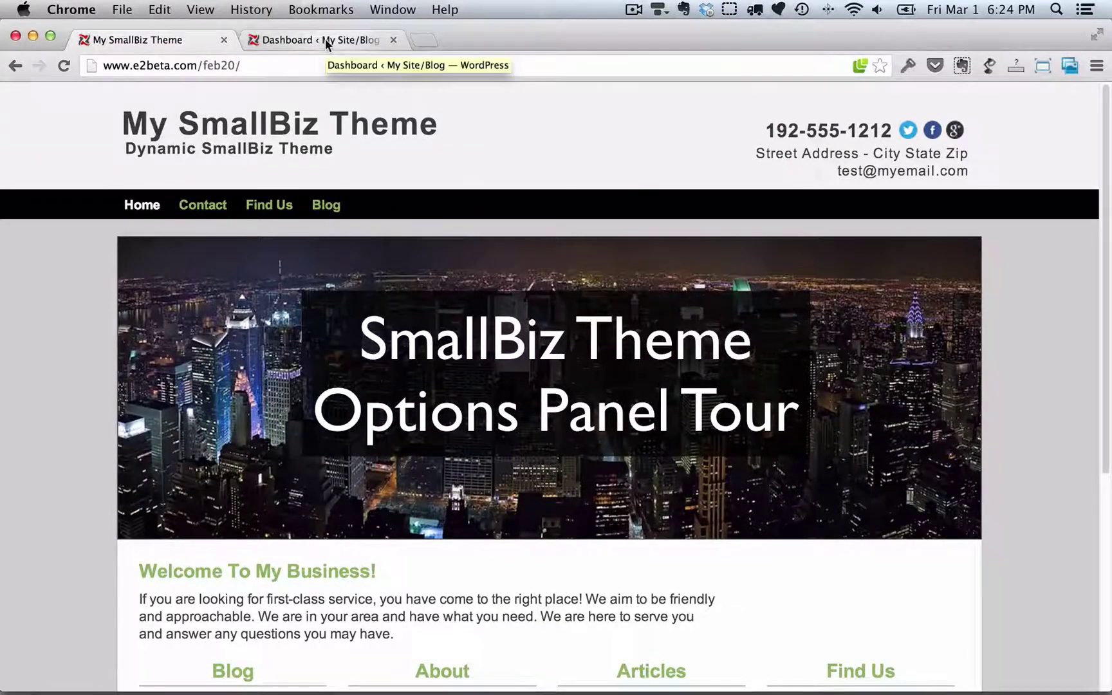
Step: Go to the dashboard, open SmallBiz Options and expand the Getting Started Video section
click(325, 39)
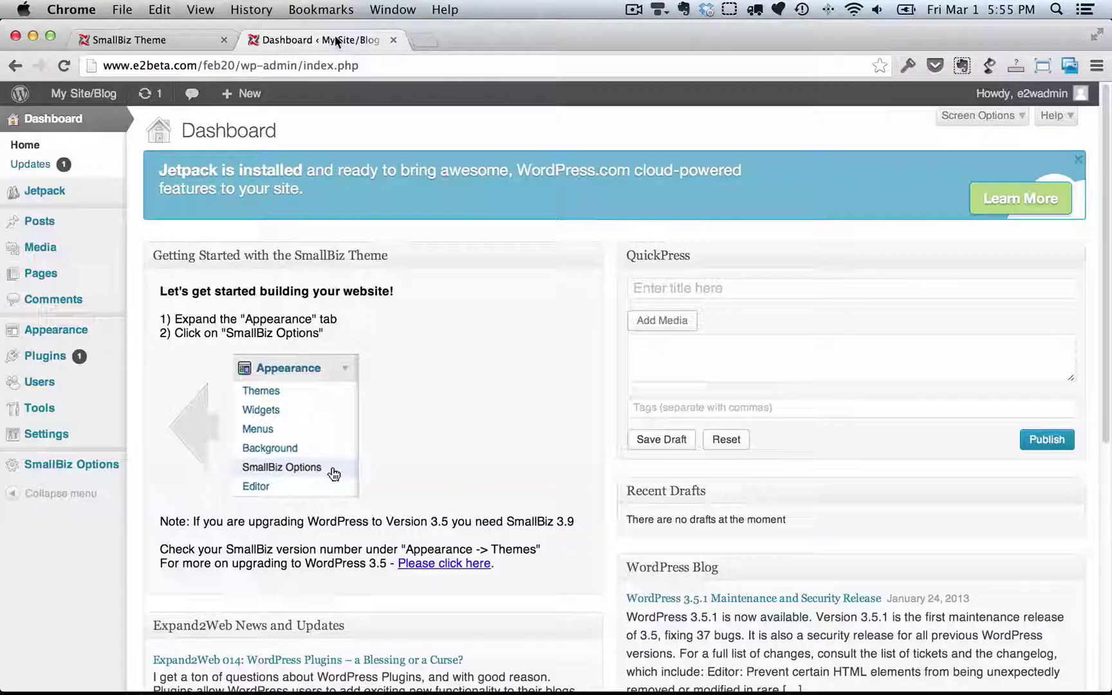
click(92, 472)
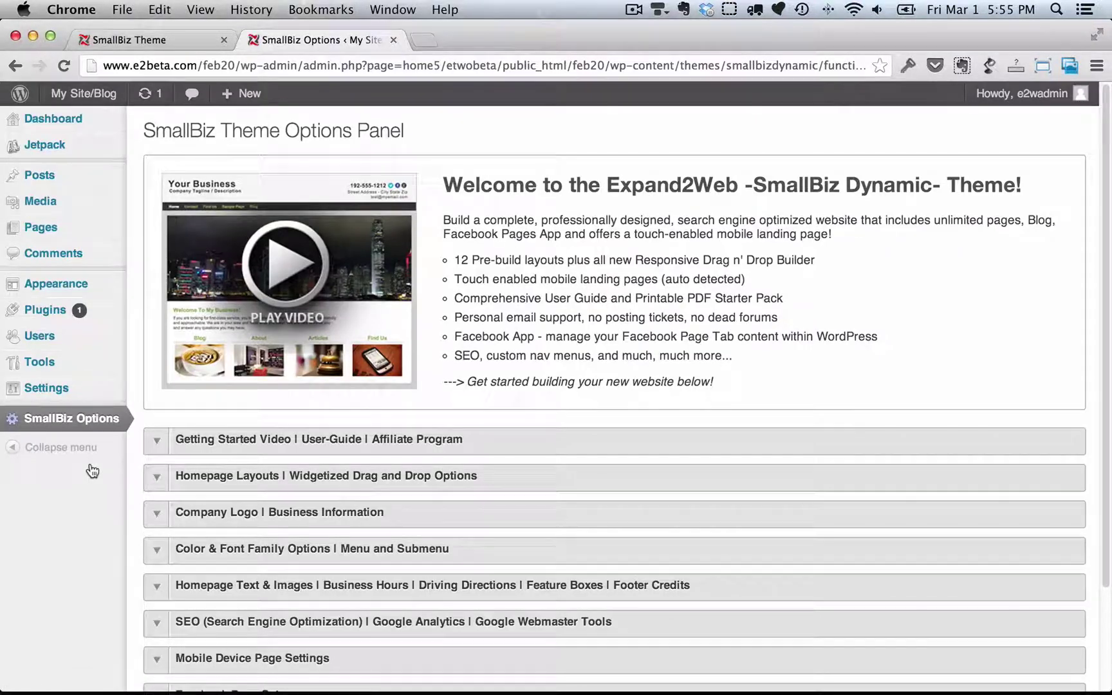
click(159, 443)
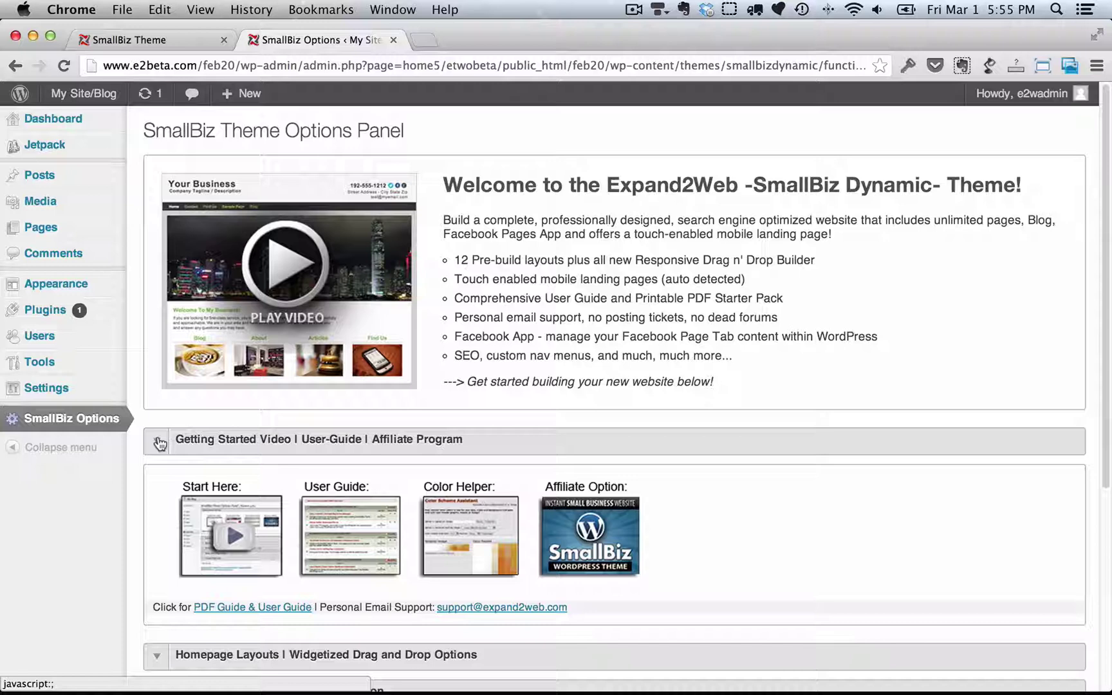
Step: Collapse Getting Started and expand the Homepage Layouts options to review the layouts
click(159, 444)
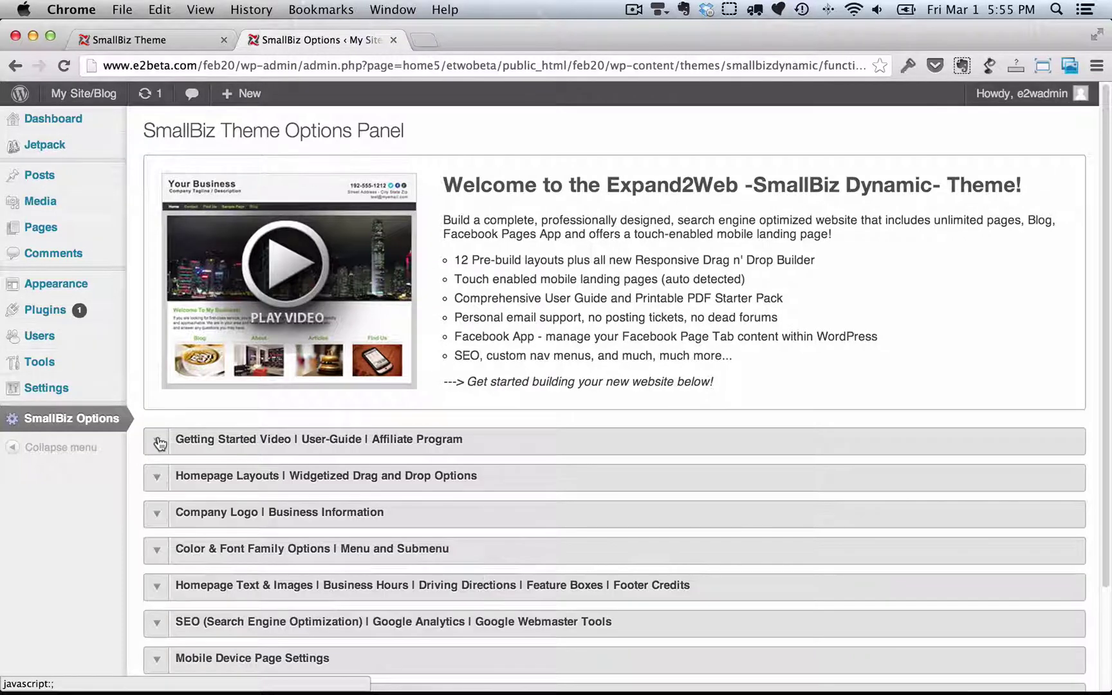
click(156, 483)
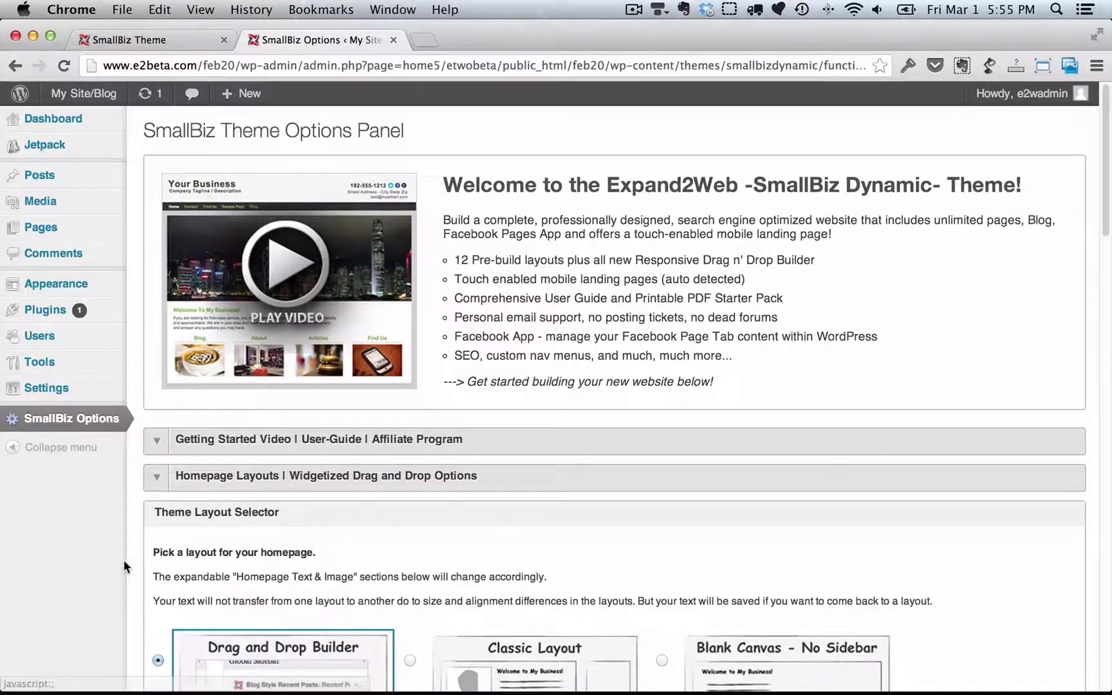
scroll(123, 565, down, 7)
scroll(123, 565, down, 4)
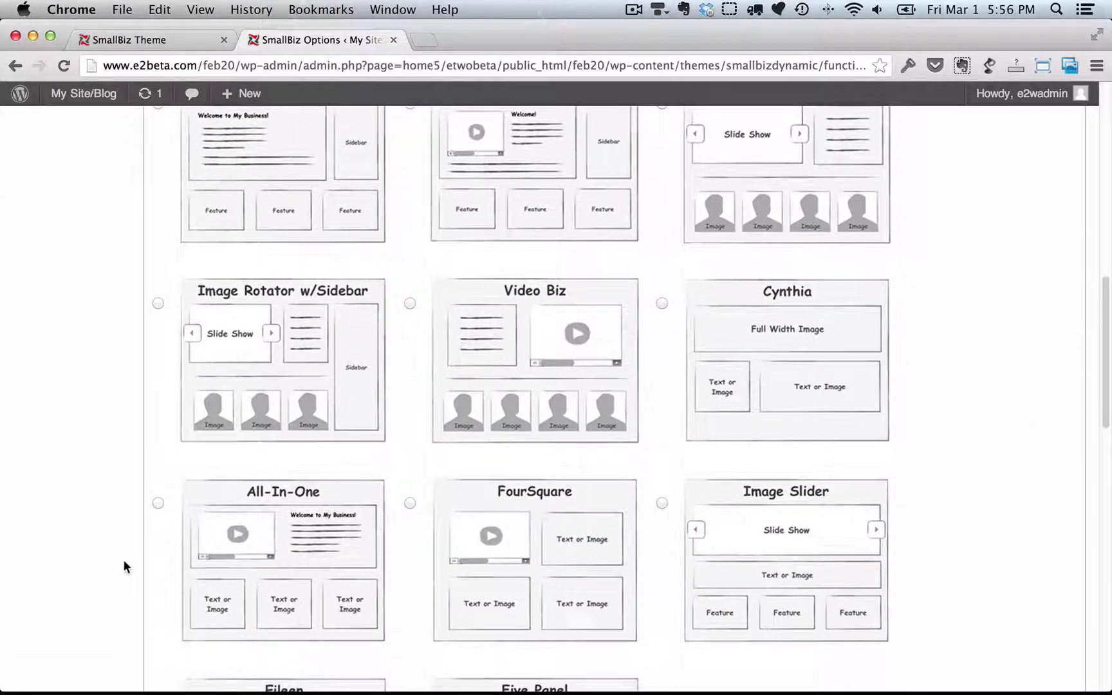
scroll(124, 565, down, 3)
scroll(124, 565, up, 3)
scroll(123, 560, up, 6)
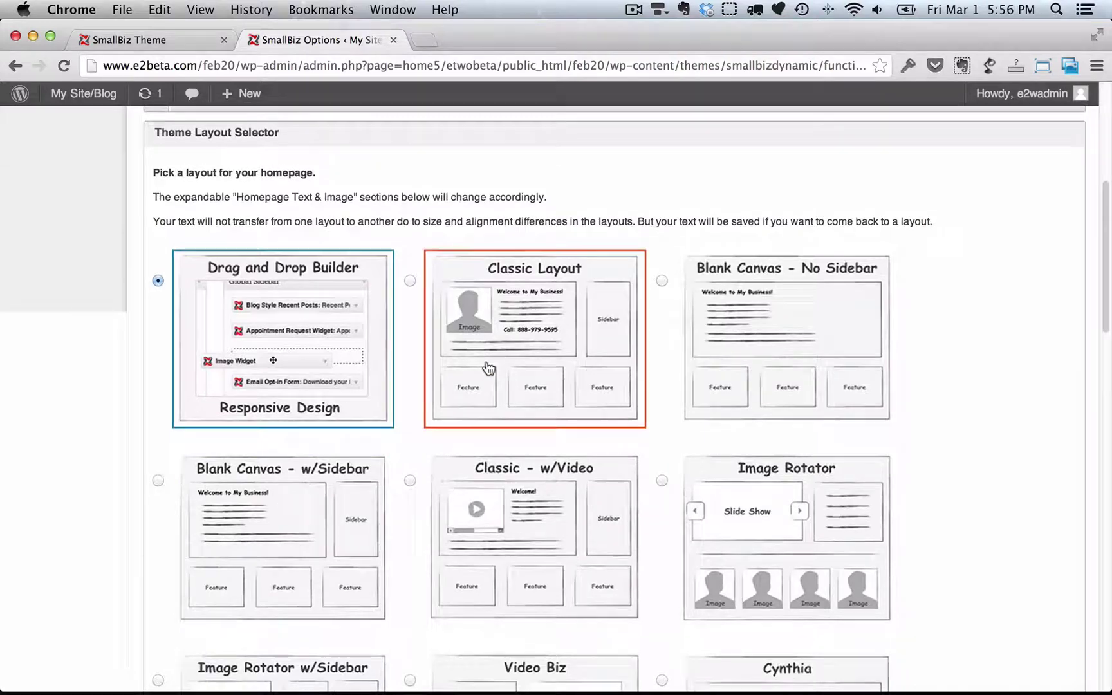
Step: Select and save the Classic Layout, then reload the live front page to view it
click(488, 368)
scroll(159, 574, down, 8)
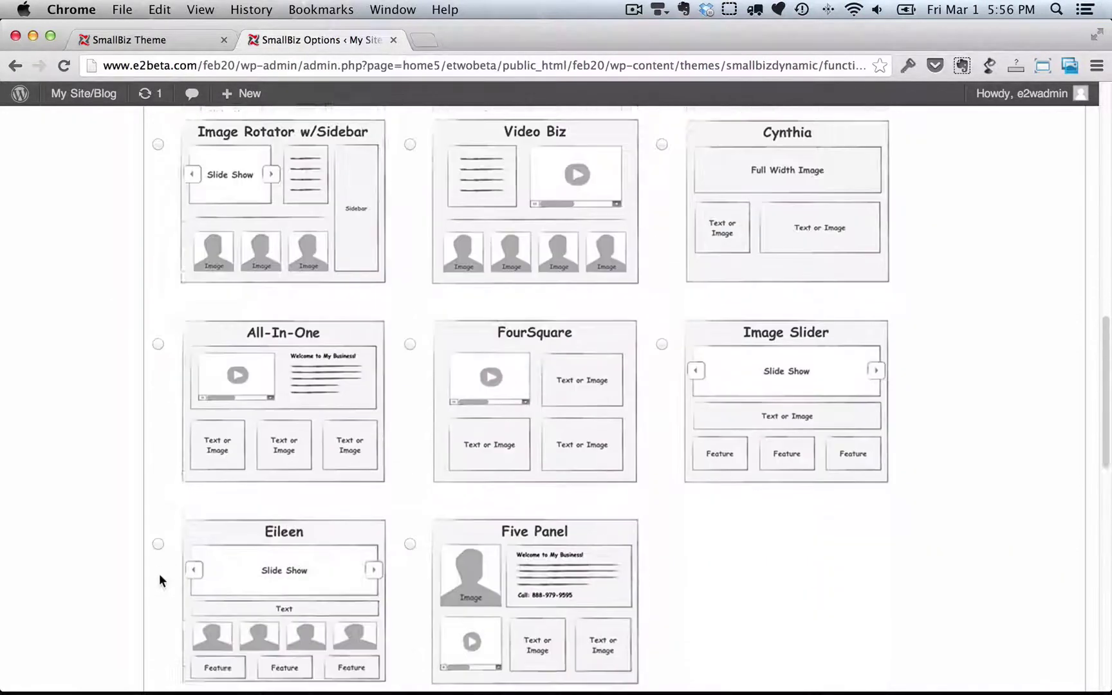
scroll(159, 574, down, 2)
click(172, 613)
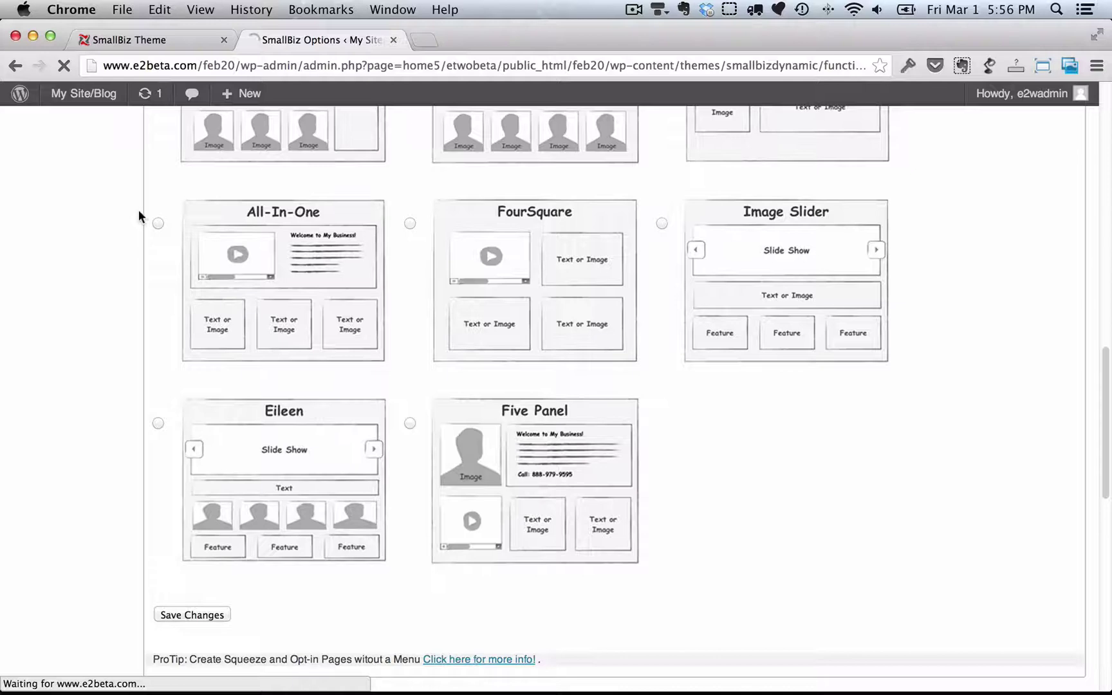
click(145, 39)
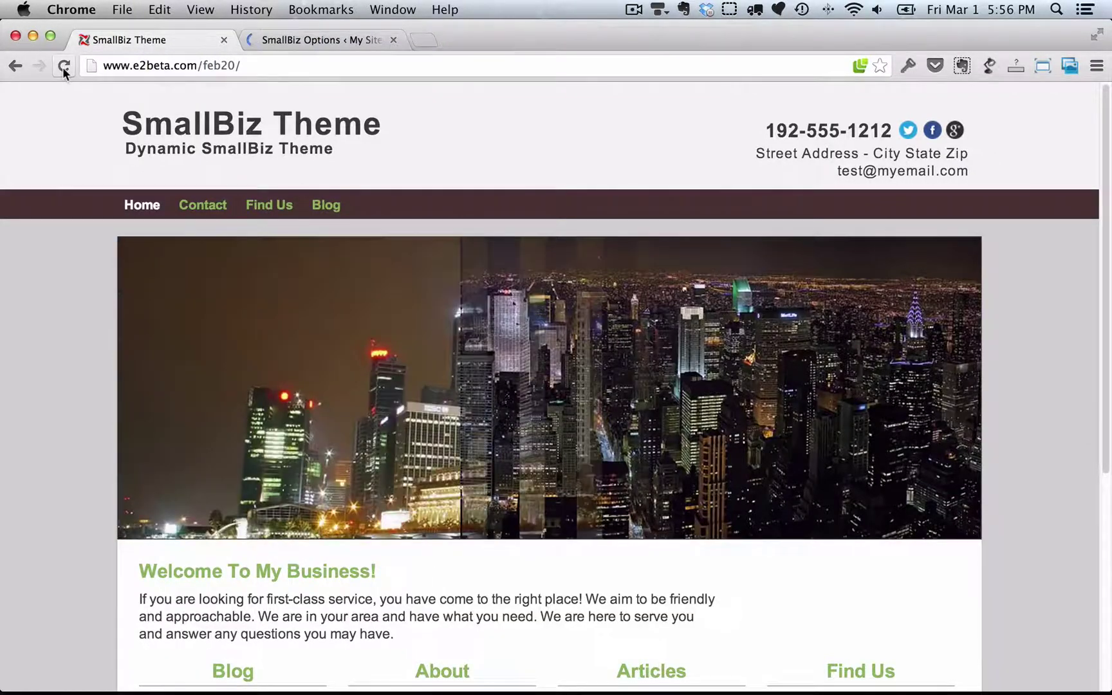
click(64, 66)
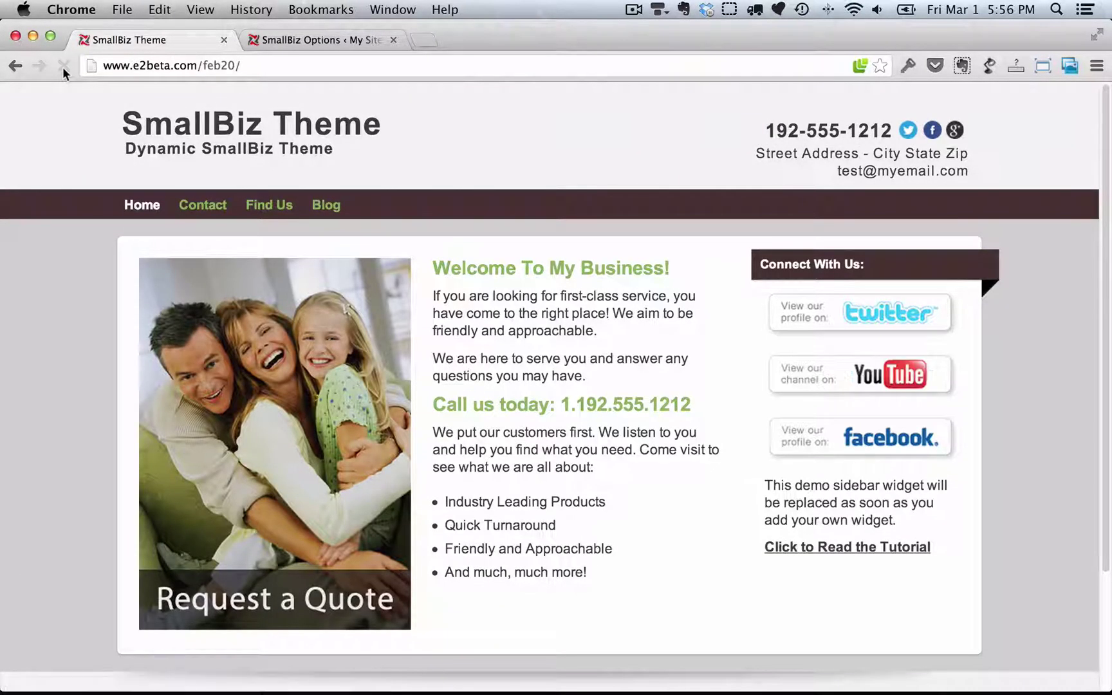
Step: Paste the expand2web logo URL into the Company Logo image field
click(310, 40)
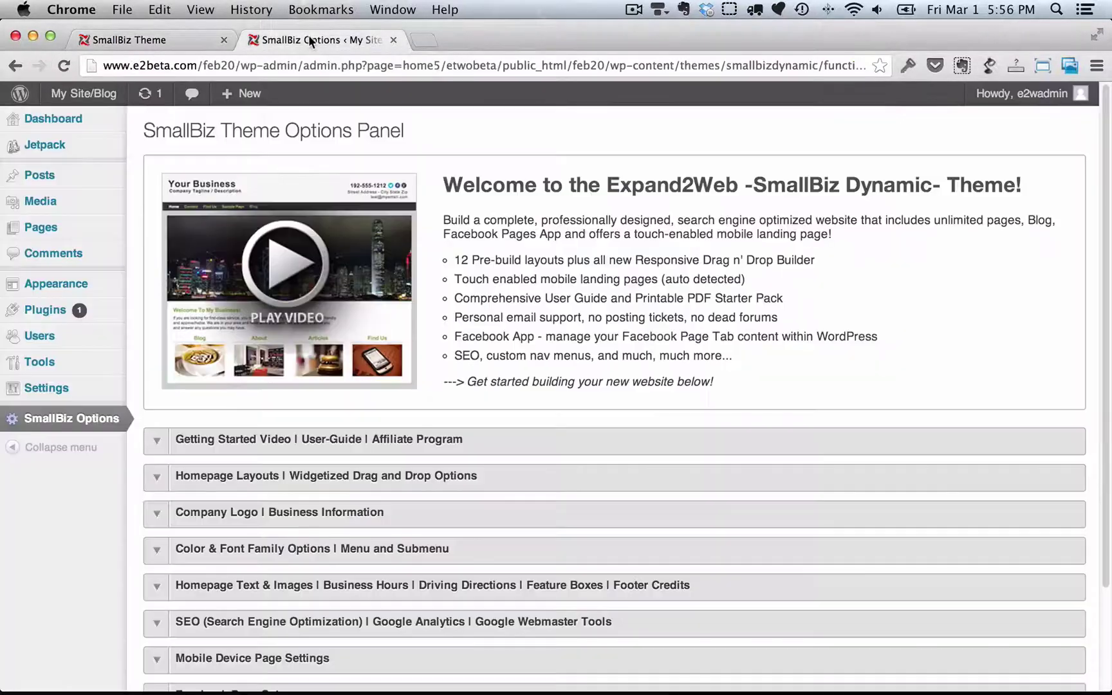
click(143, 513)
scroll(118, 579, down, 3)
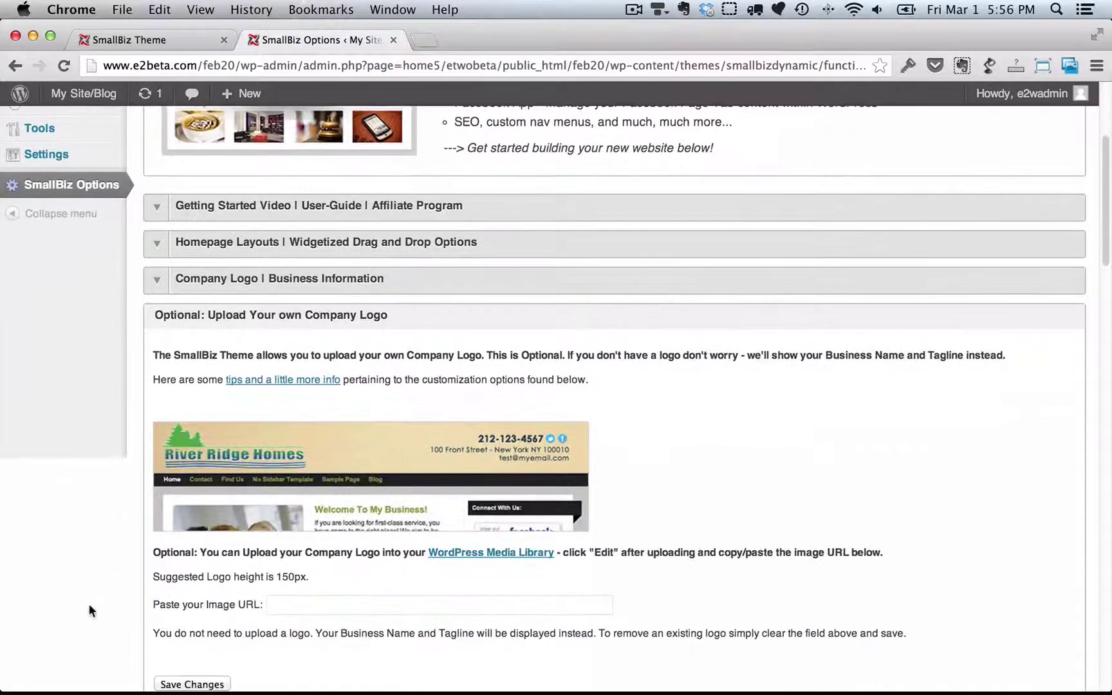
scroll(86, 611, down, 3)
scroll(88, 612, down, 2)
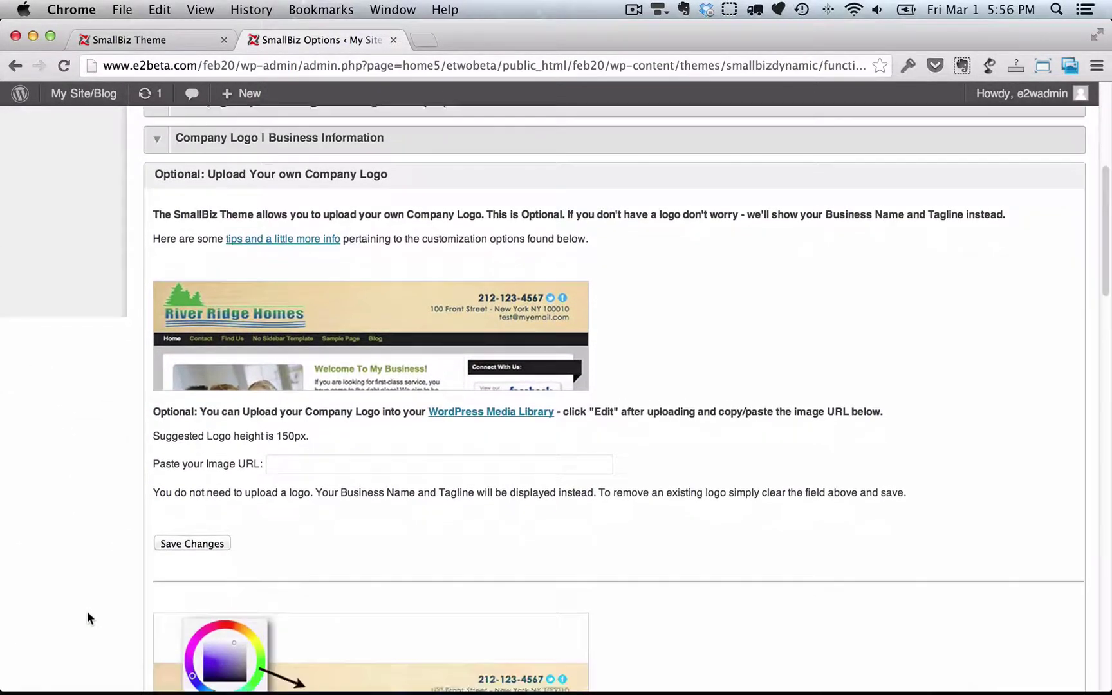
click(328, 422)
key(super+v)
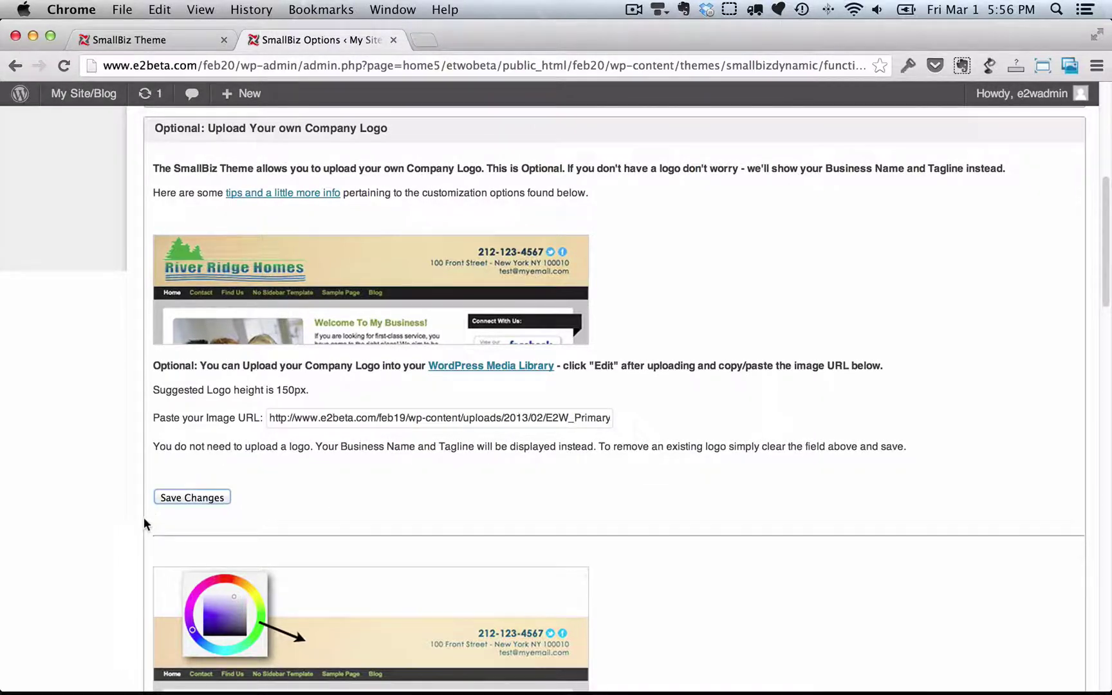
Step: Save the logo with business name and tagline hidden, then reload the live site
scroll(143, 522, down, 8)
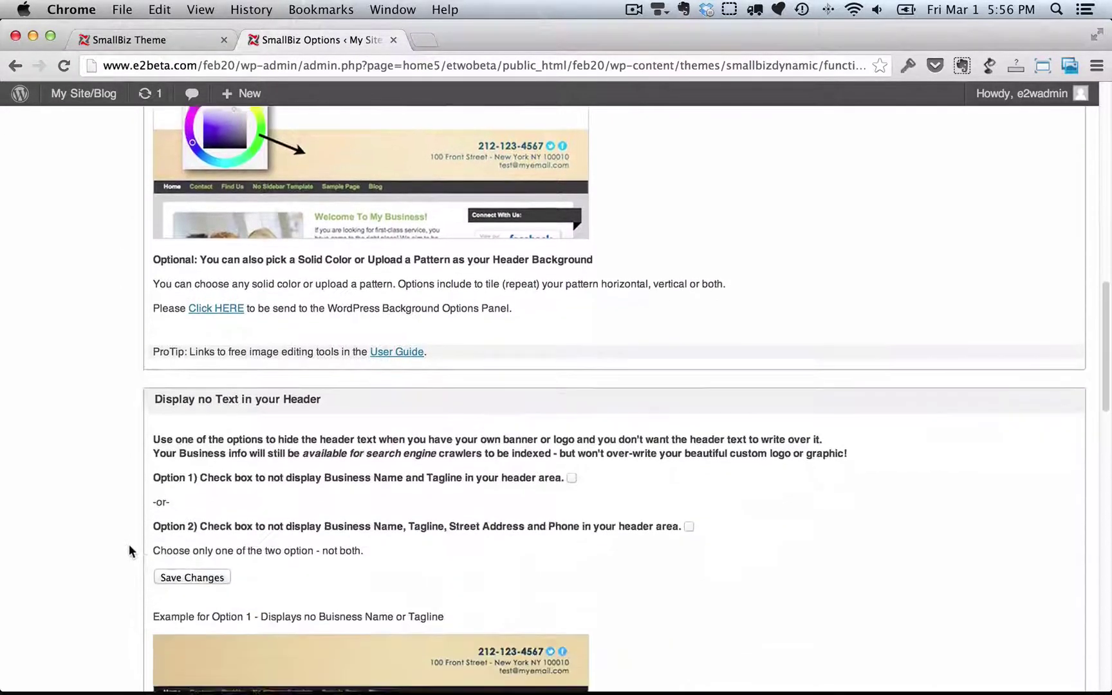
scroll(129, 551, down, 1)
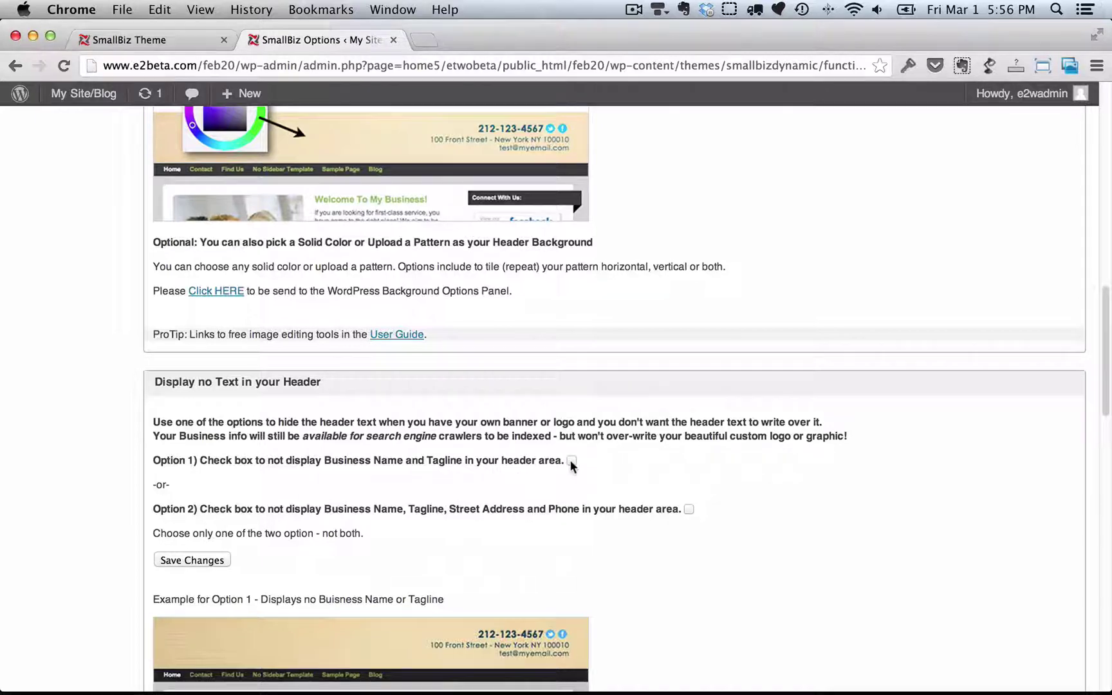
click(193, 560)
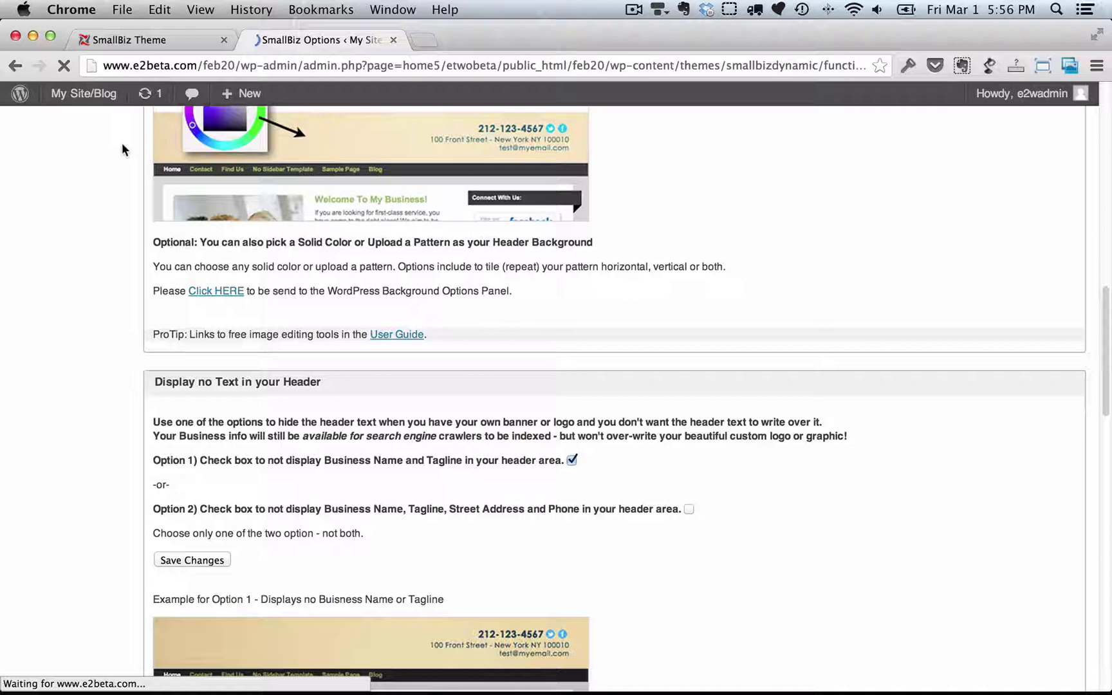
click(147, 39)
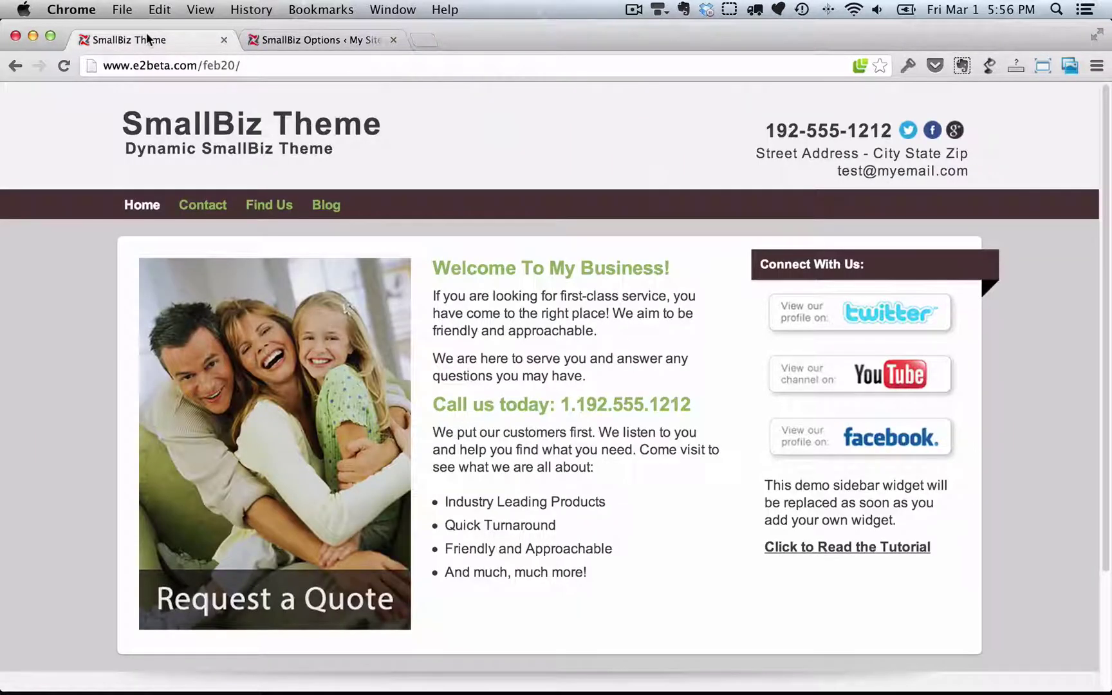
click(64, 65)
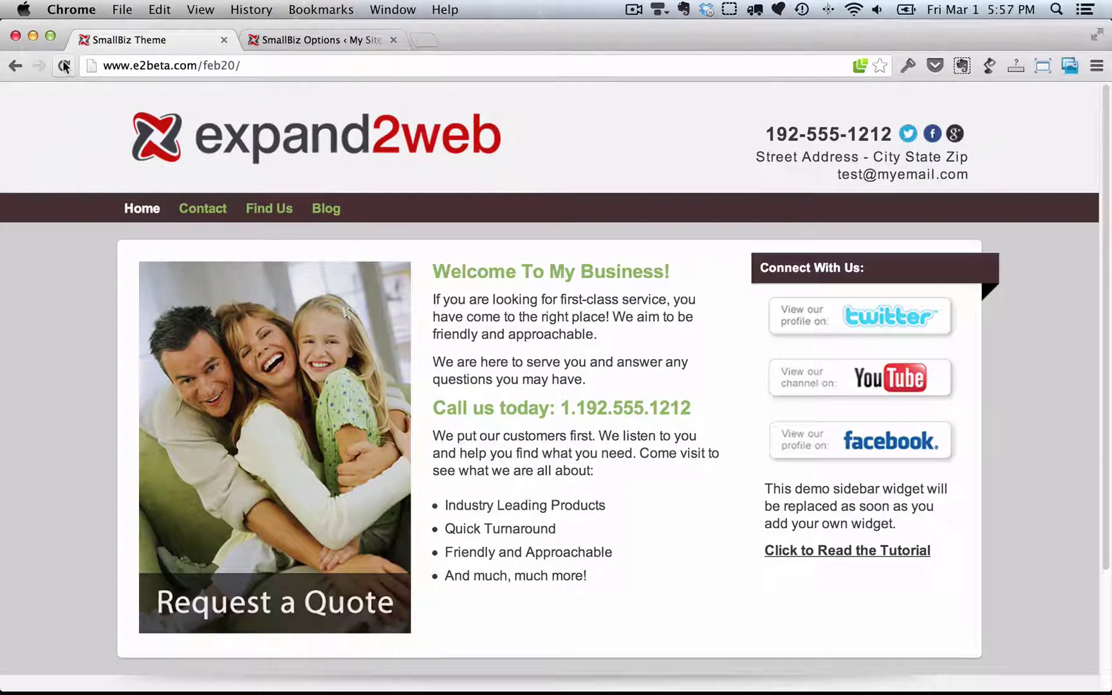
Step: In Business Information, add 'My' to the start of the business name
click(315, 36)
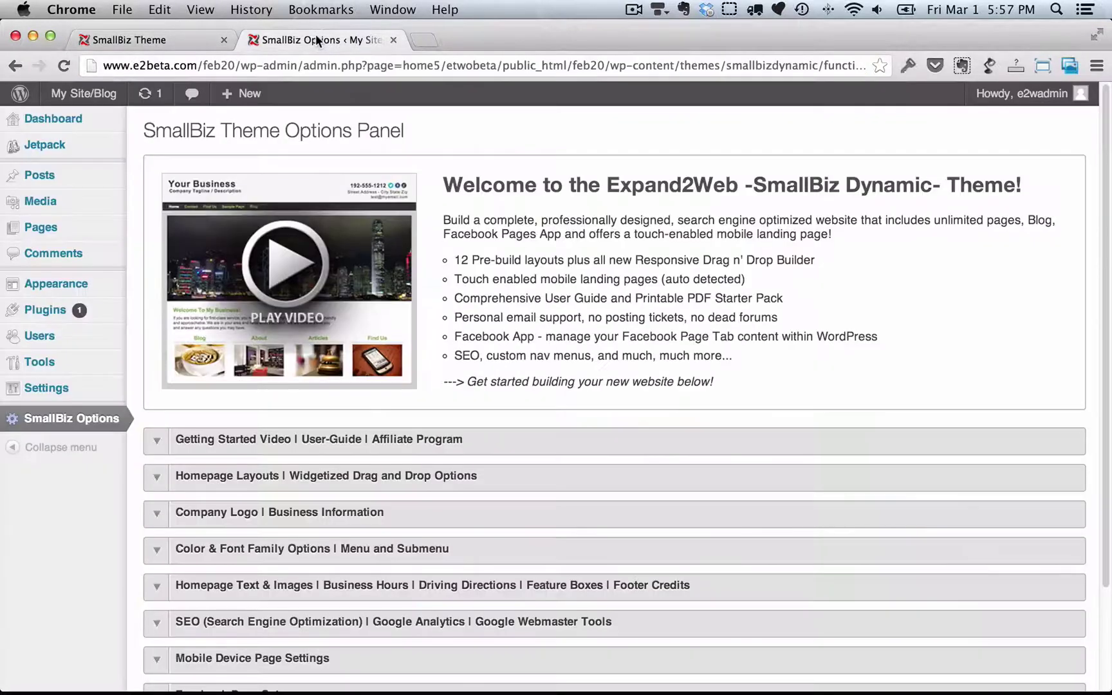
click(157, 513)
scroll(111, 582, down, 15)
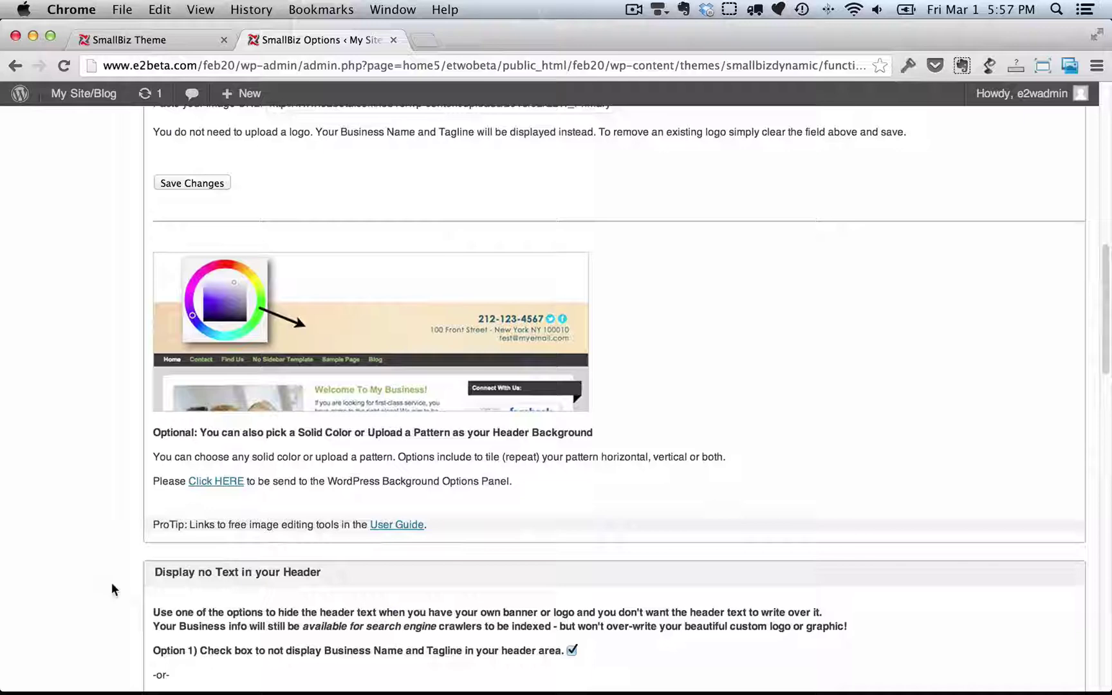
scroll(111, 587, down, 10)
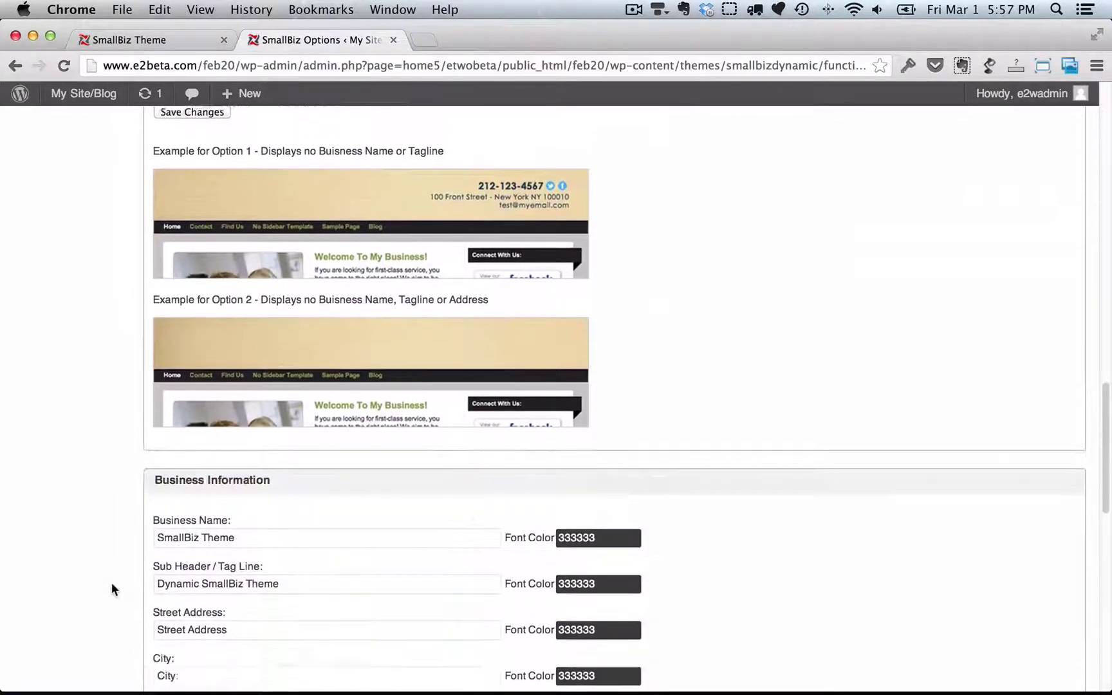
scroll(111, 583, down, 2)
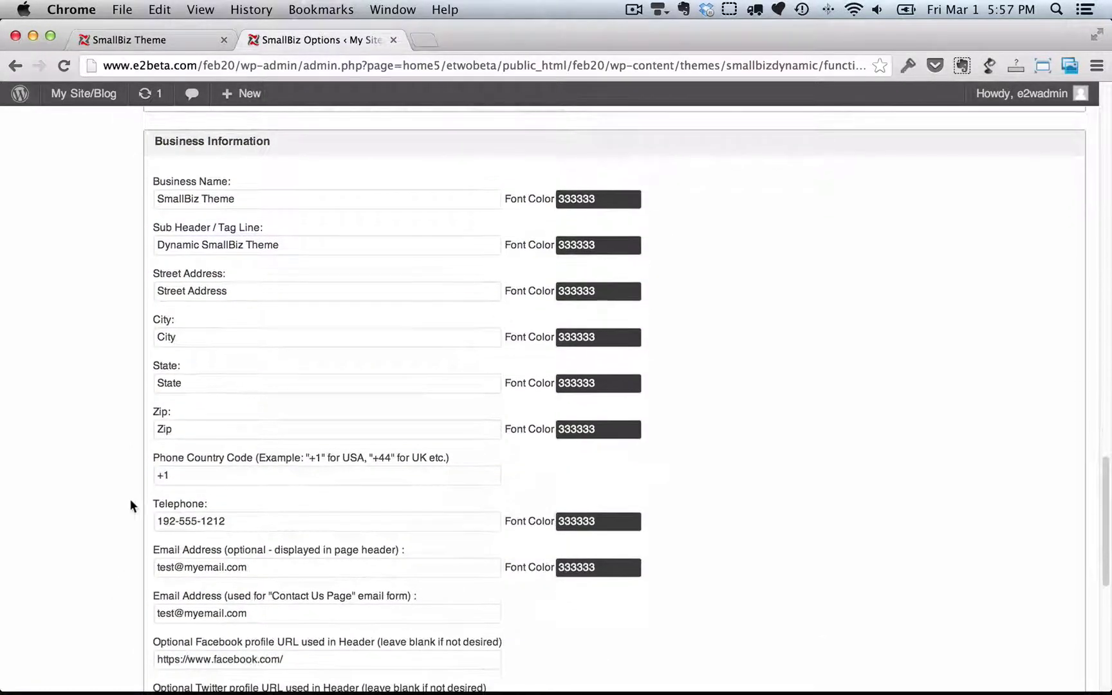
triple_click(251, 199)
key(Left)
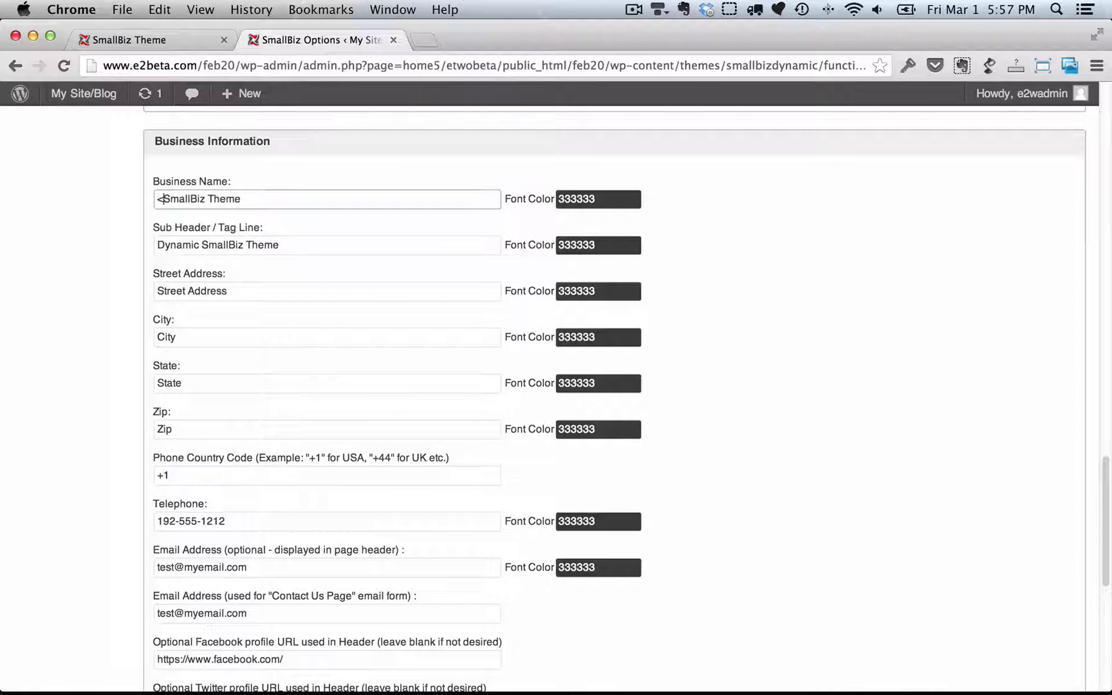
text(My)
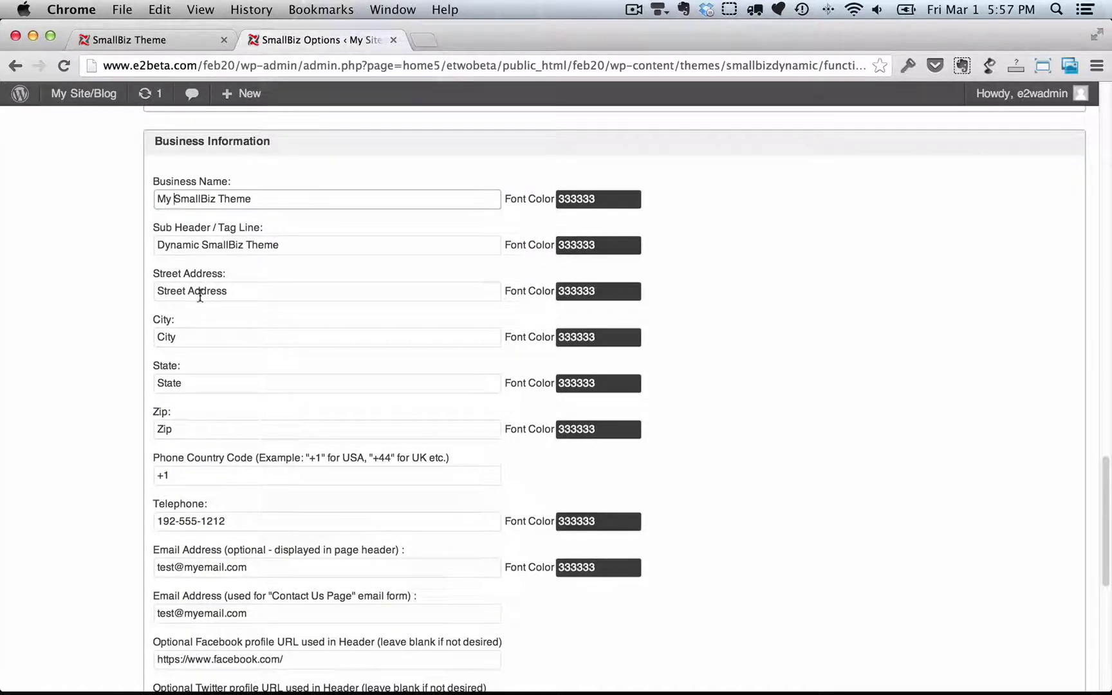
Step: Review the Facebook, Twitter and Google+ URLs, save the business information, and view the site
scroll(122, 476, down, 5)
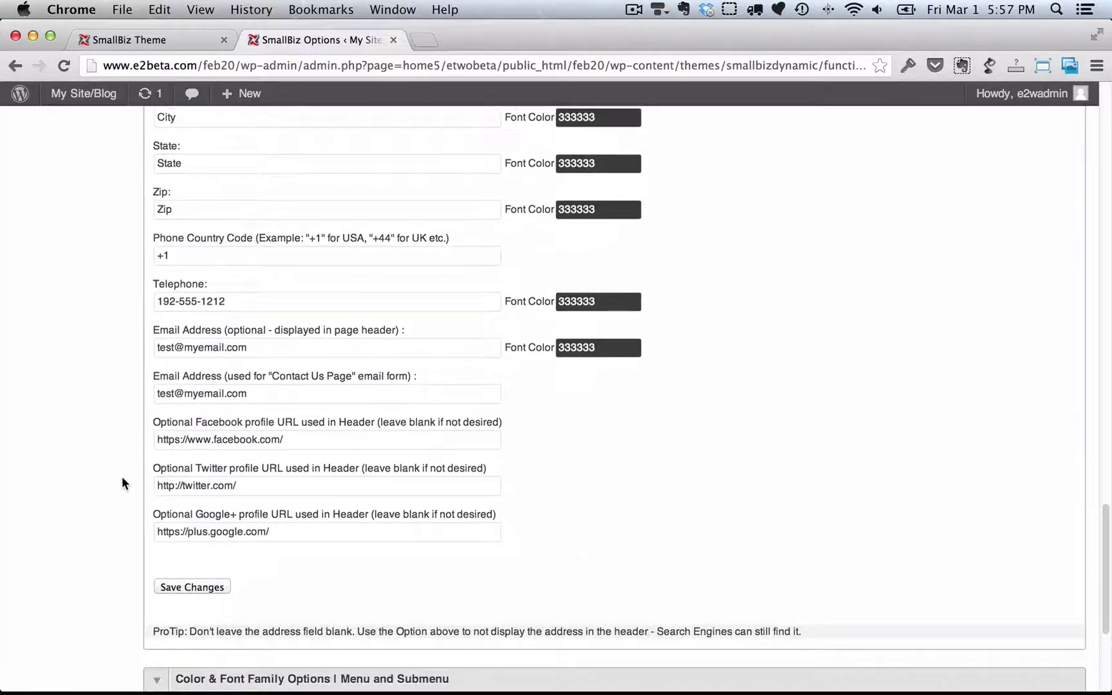
triple_click(305, 437)
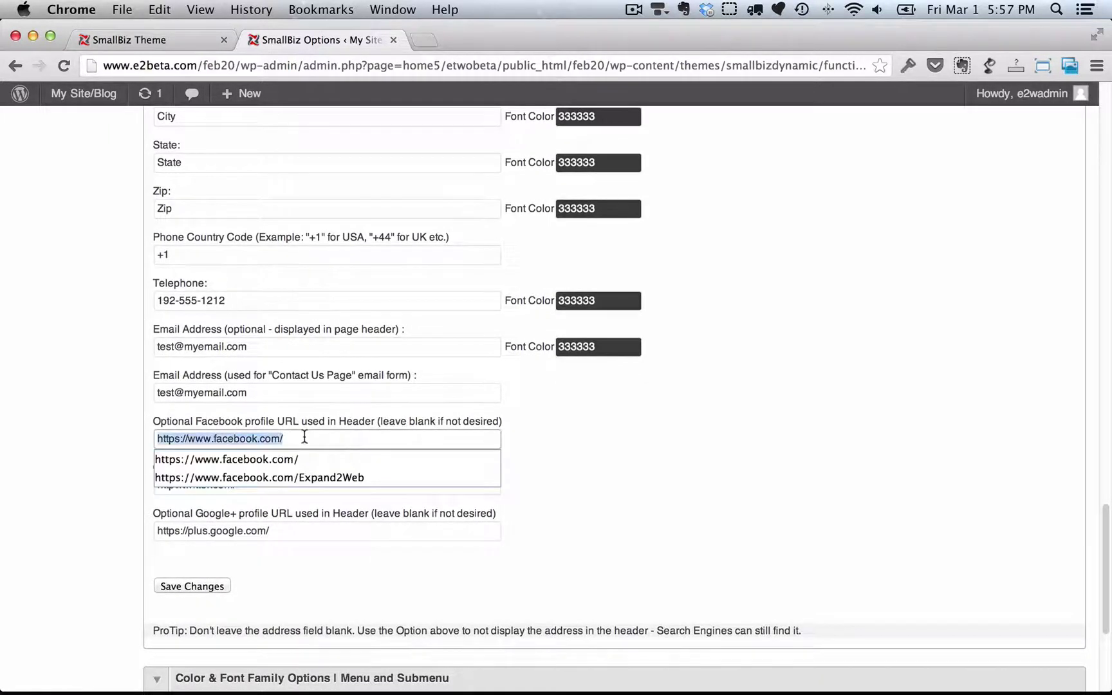
click(129, 435)
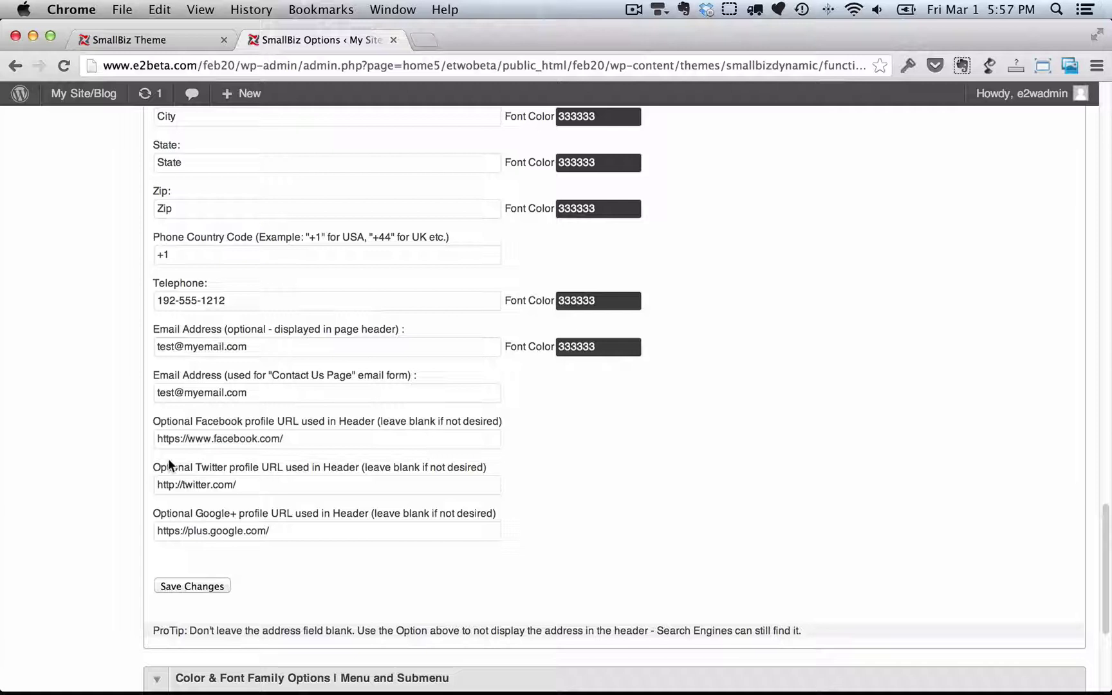
click(279, 484)
click(285, 524)
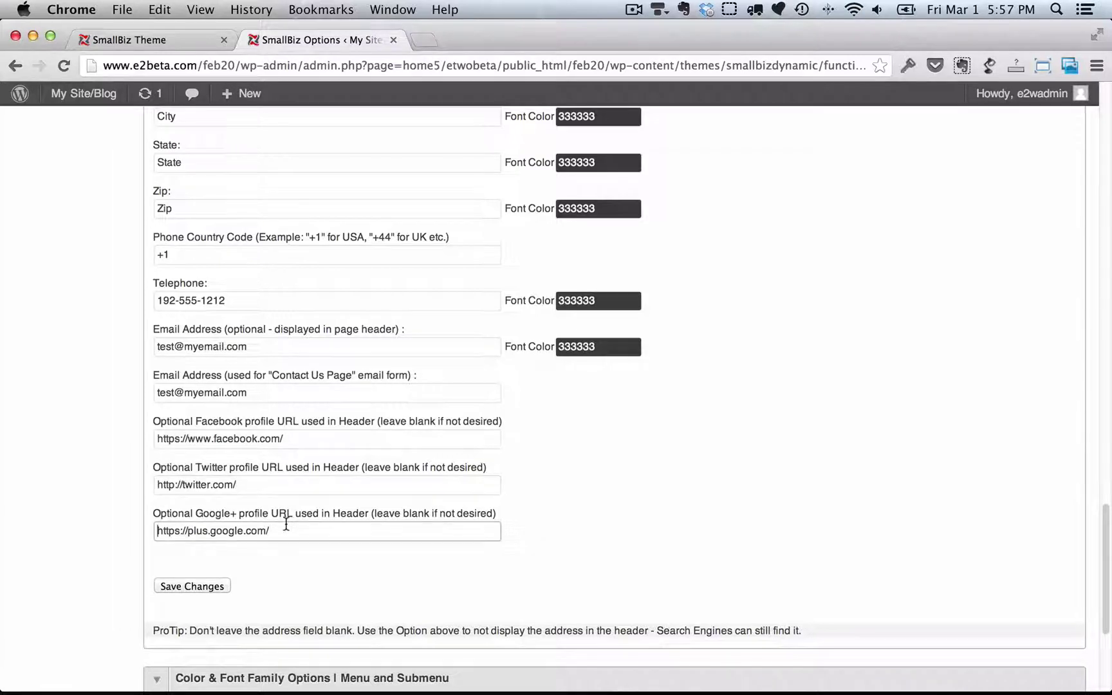
click(204, 586)
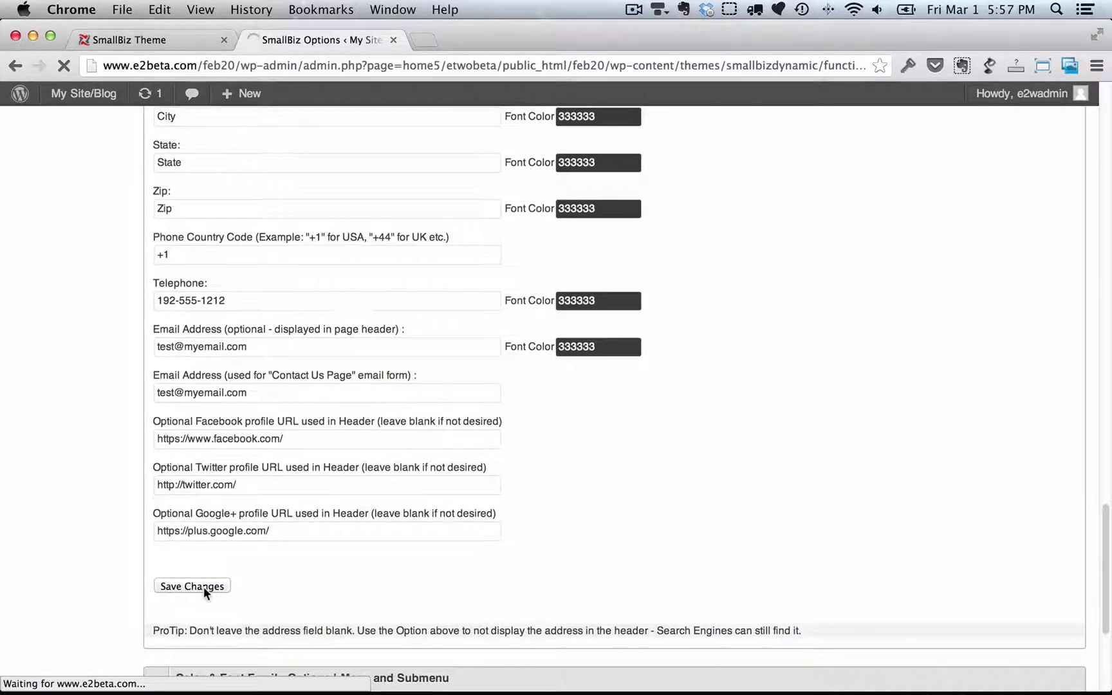
click(149, 38)
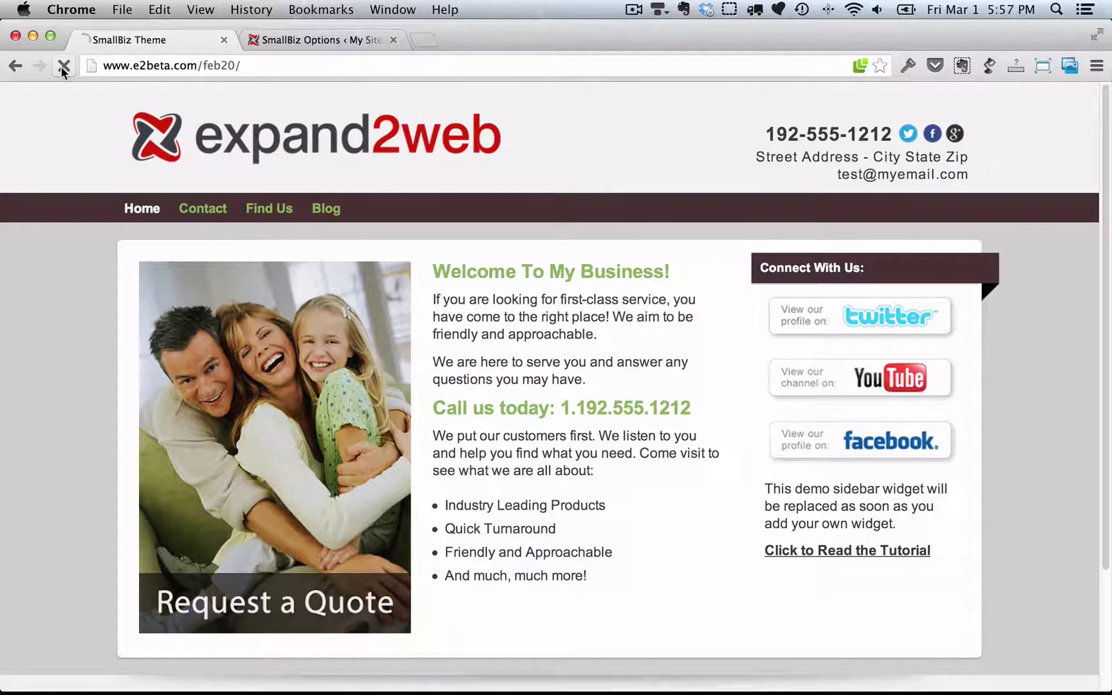
Step: Expand the Color & Font options and open the Custom Background settings
click(63, 66)
click(315, 39)
click(154, 554)
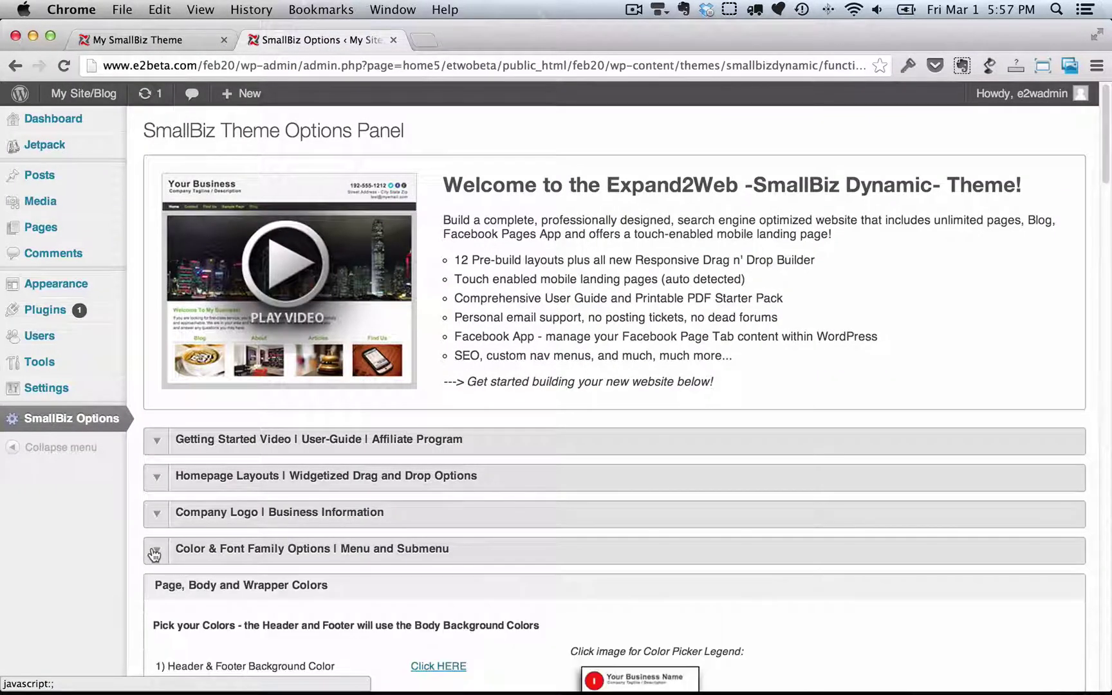
scroll(104, 613, down, 8)
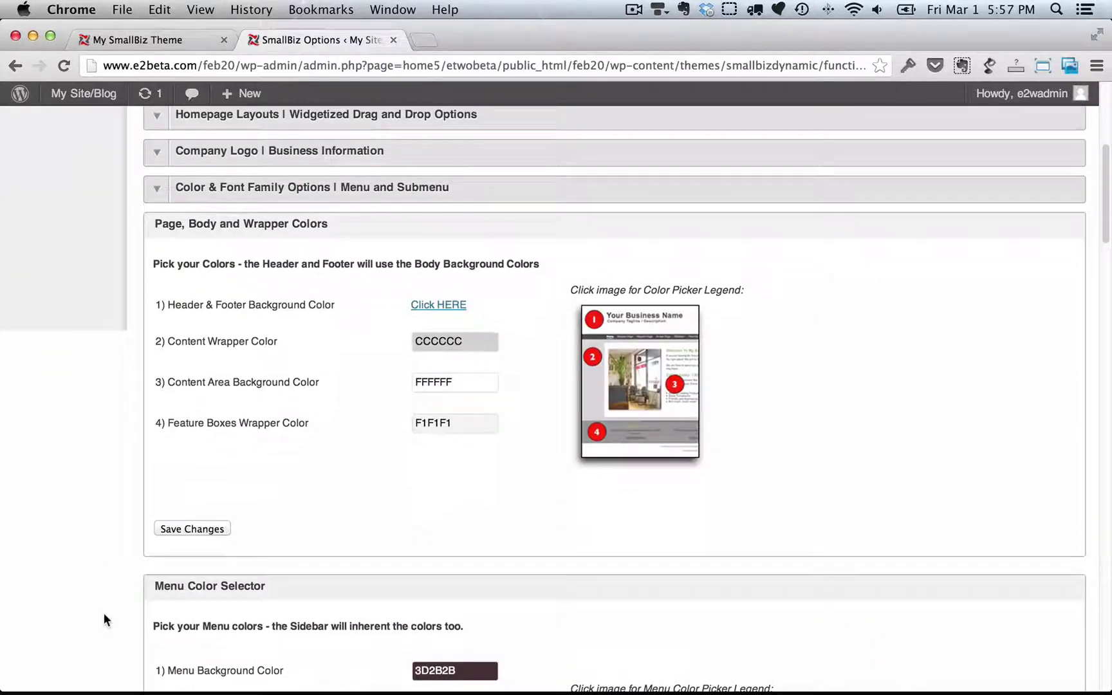
click(439, 305)
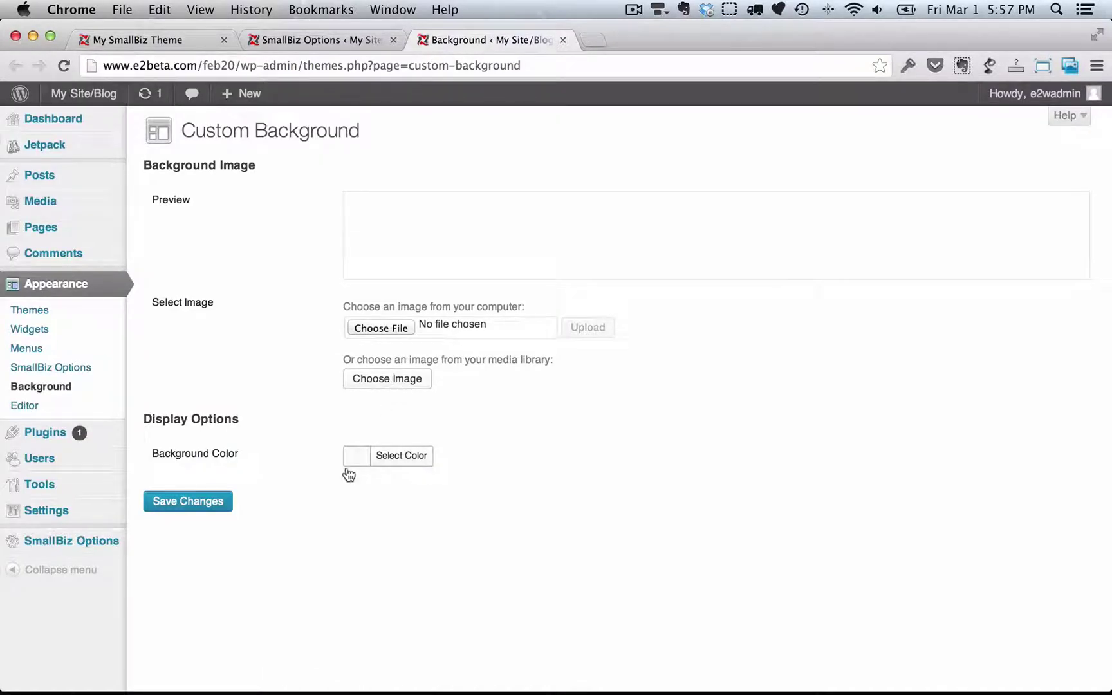
Step: Try an orange page background, clear it again, and return to the theme options
click(358, 460)
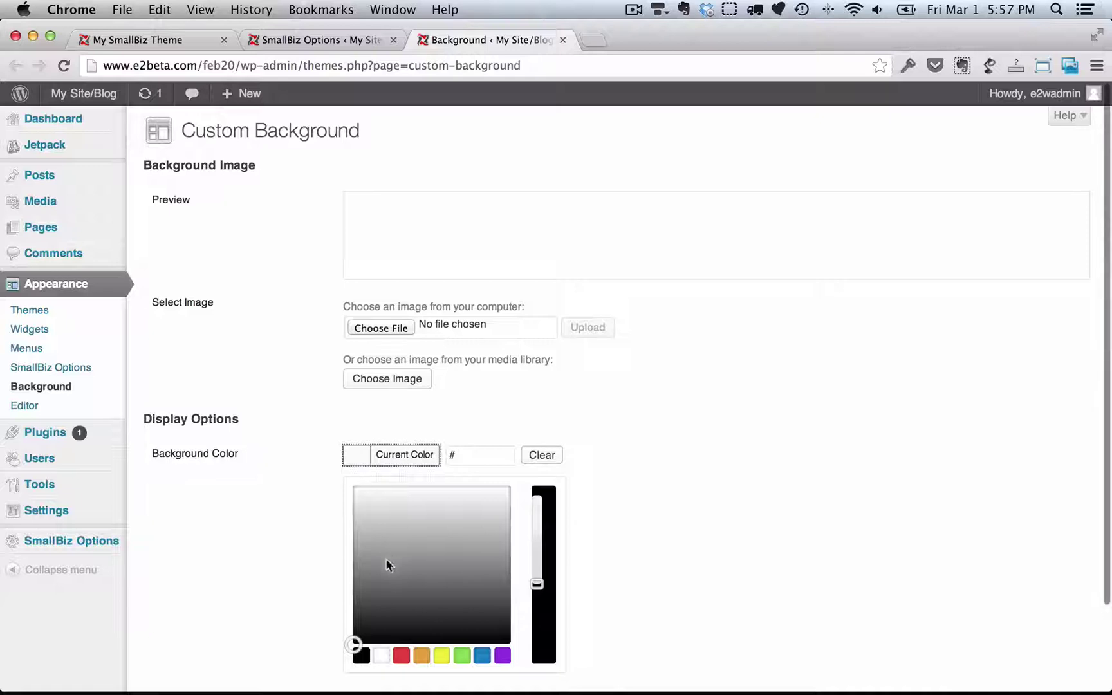
click(422, 655)
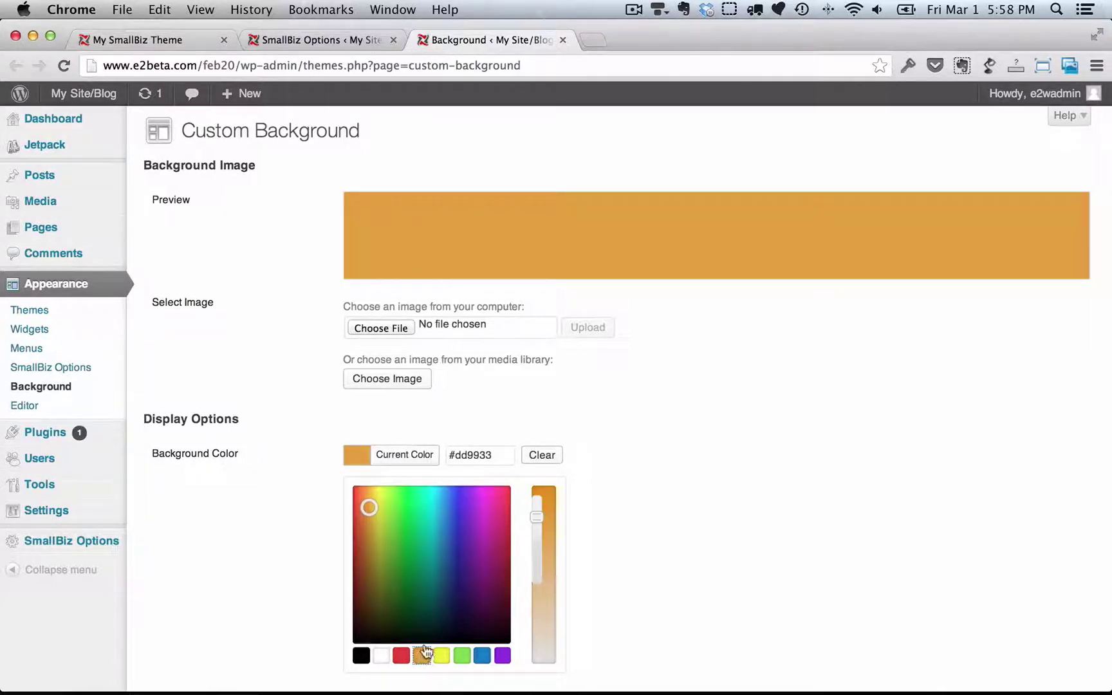
click(541, 455)
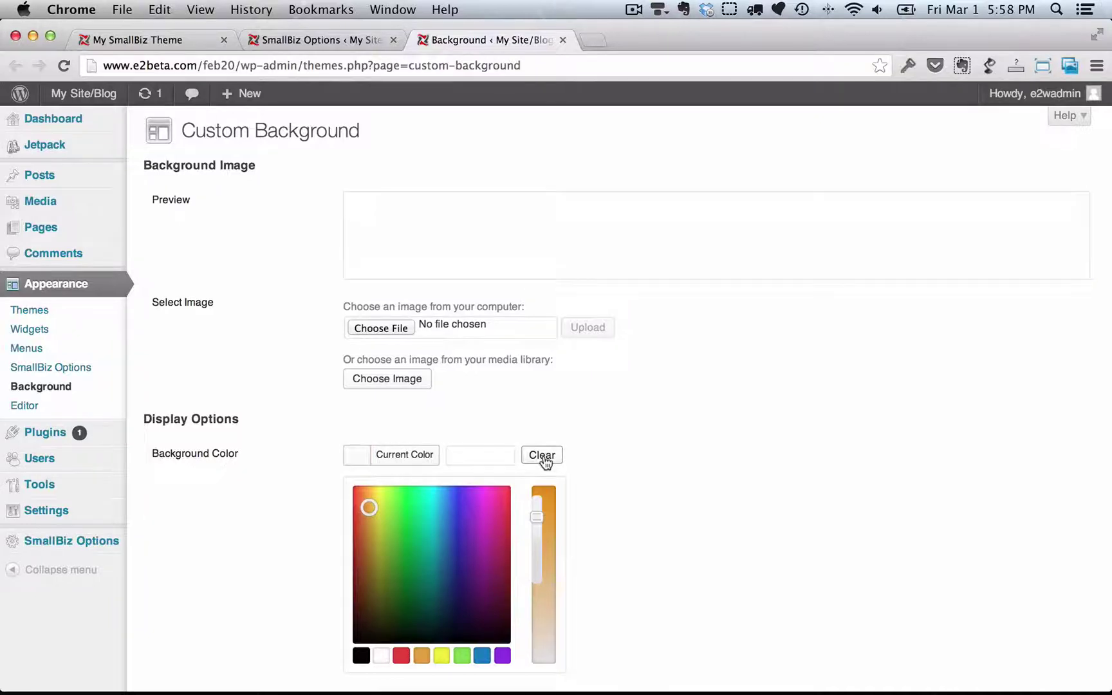
click(310, 40)
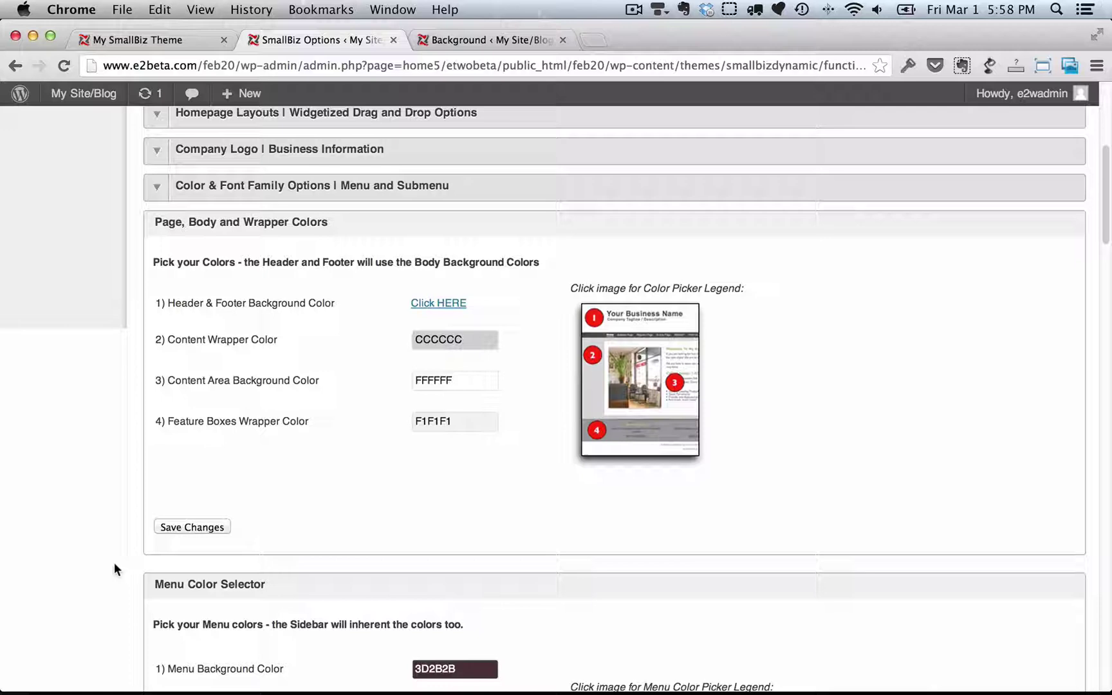
Step: Check the Menu Background Color picker, then scroll to the Menu Builder instructions
scroll(114, 566, down, 5)
click(480, 332)
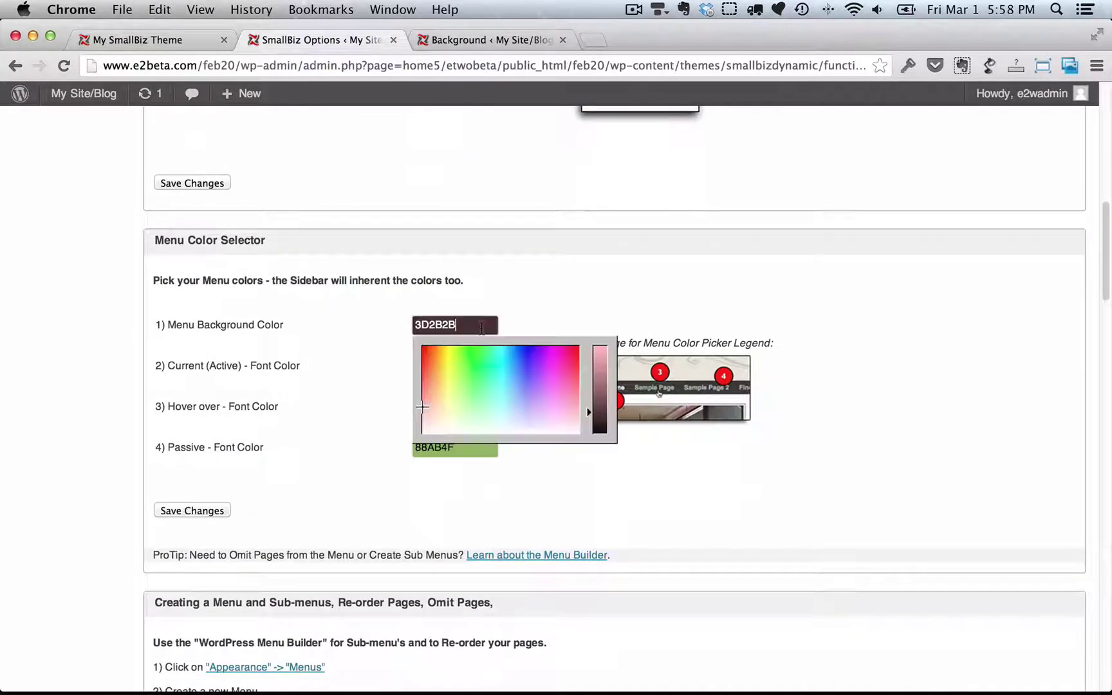
click(562, 287)
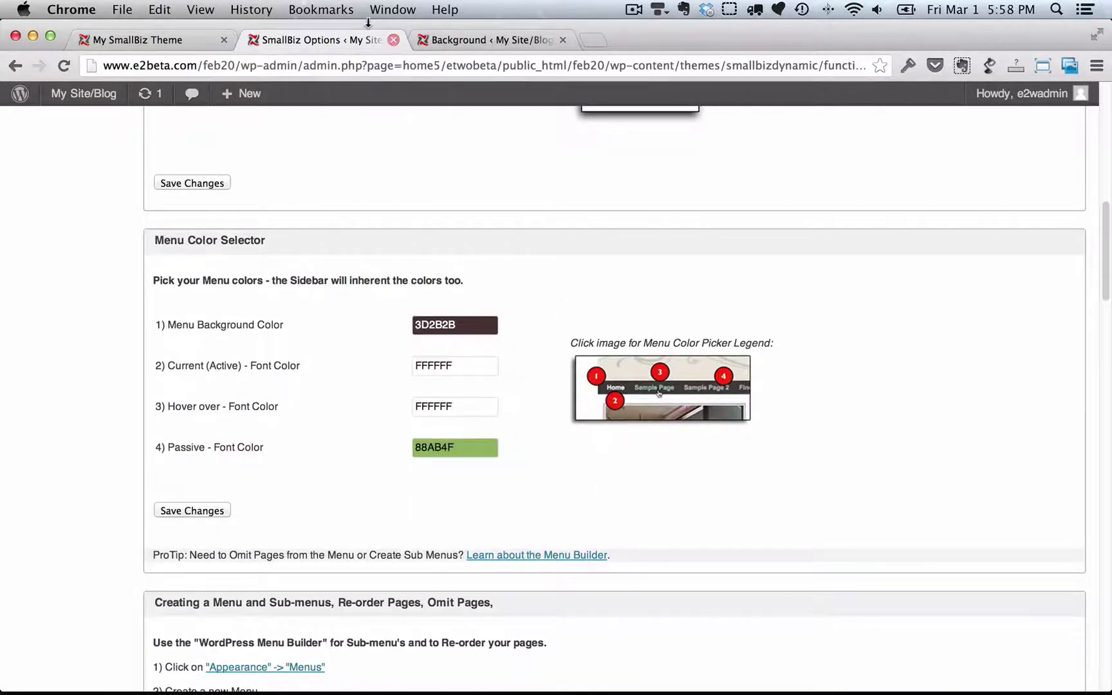
click(169, 44)
click(341, 42)
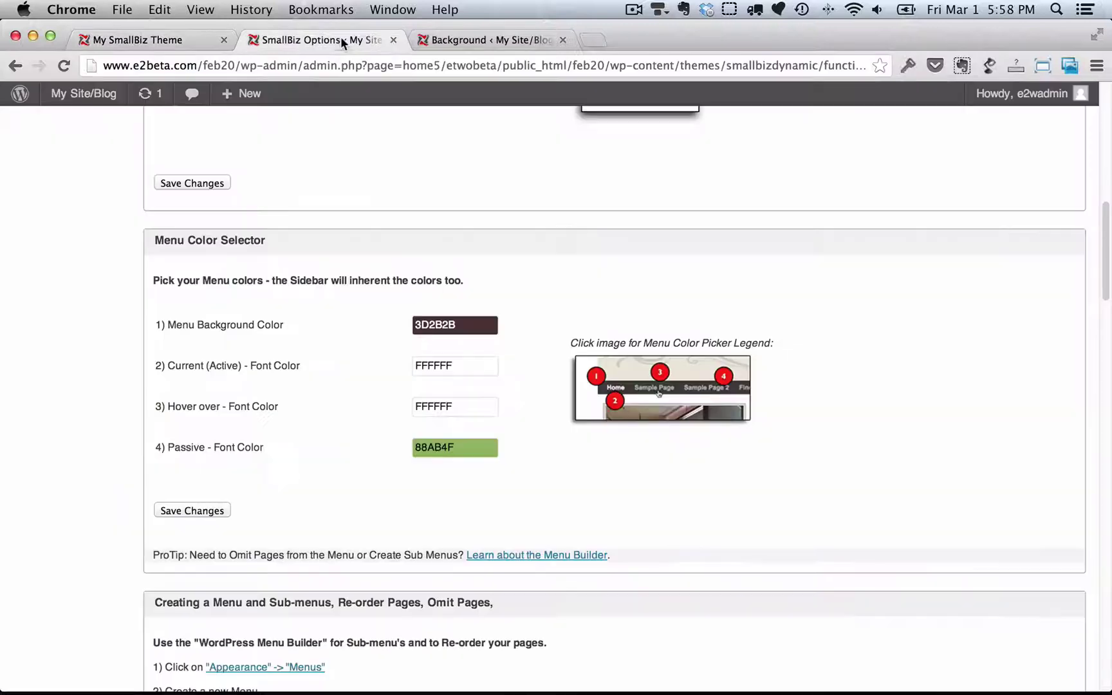
scroll(60, 598, down, 10)
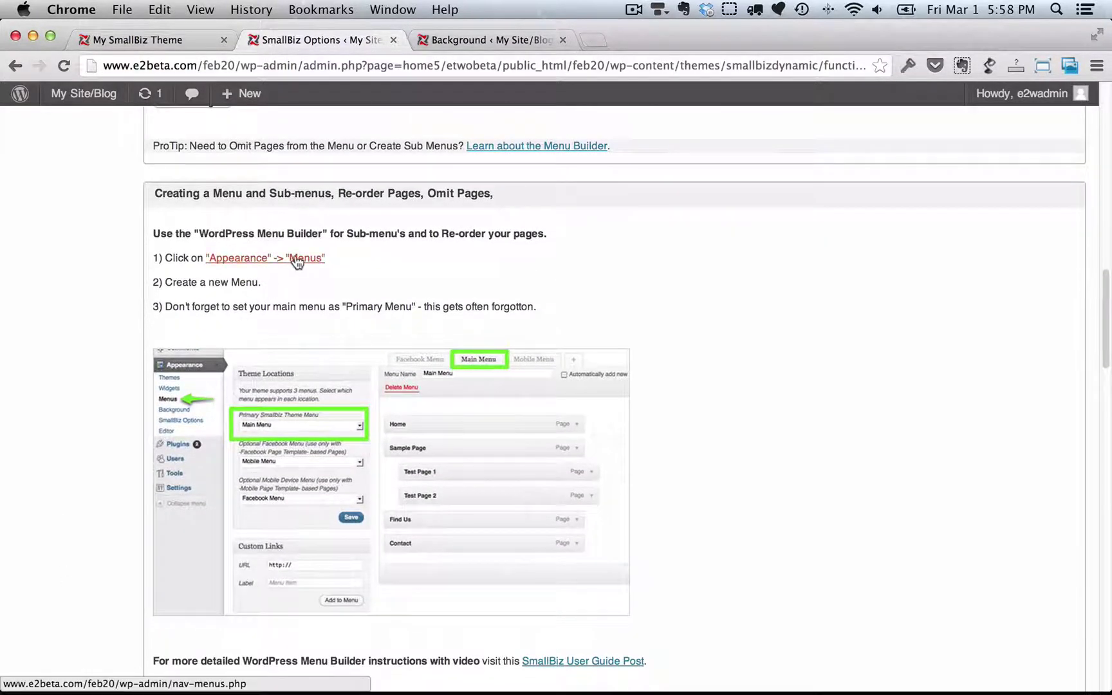
Step: In the menu builder, review theme locations, keeping Mobile as the mobile device menu
click(297, 259)
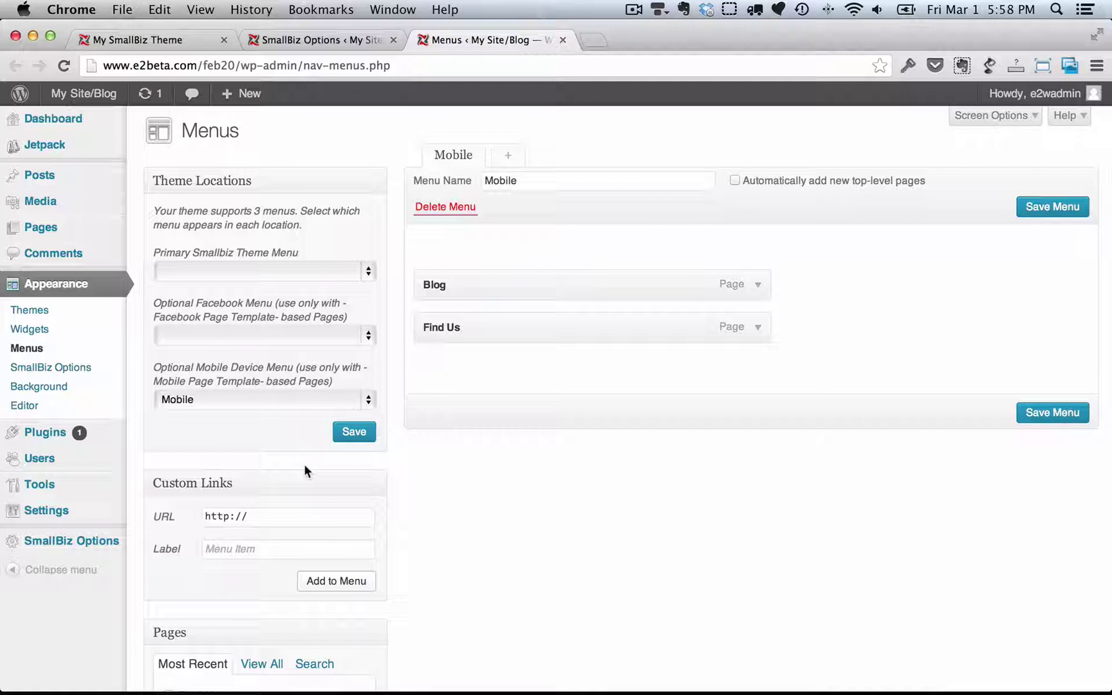
click(368, 271)
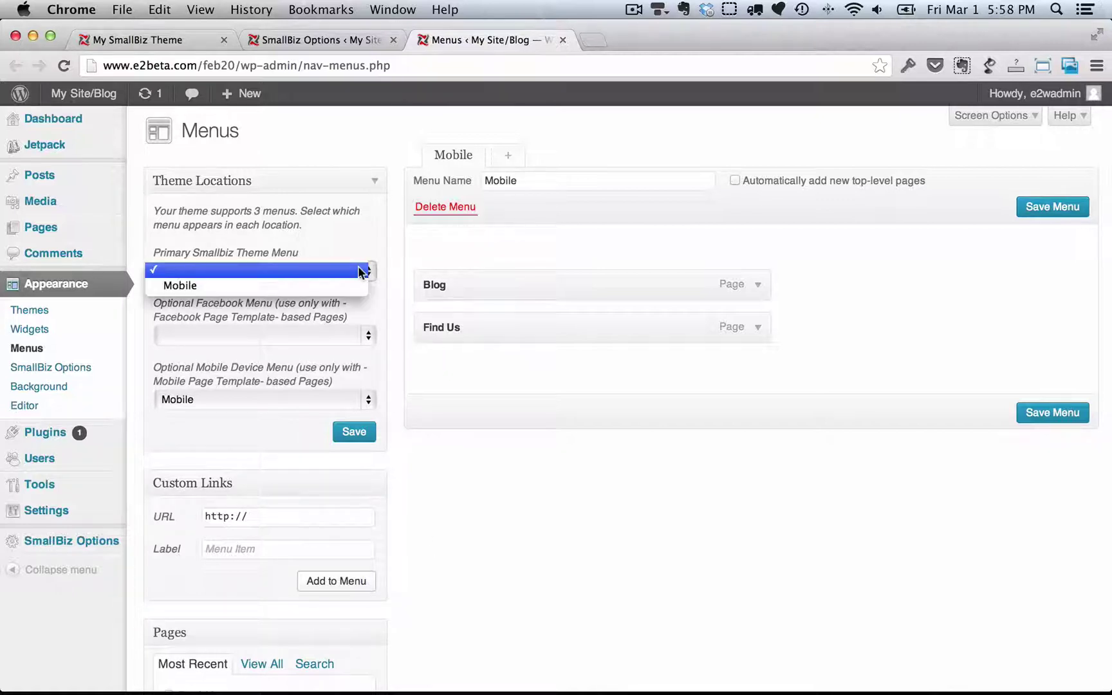
click(354, 308)
click(357, 335)
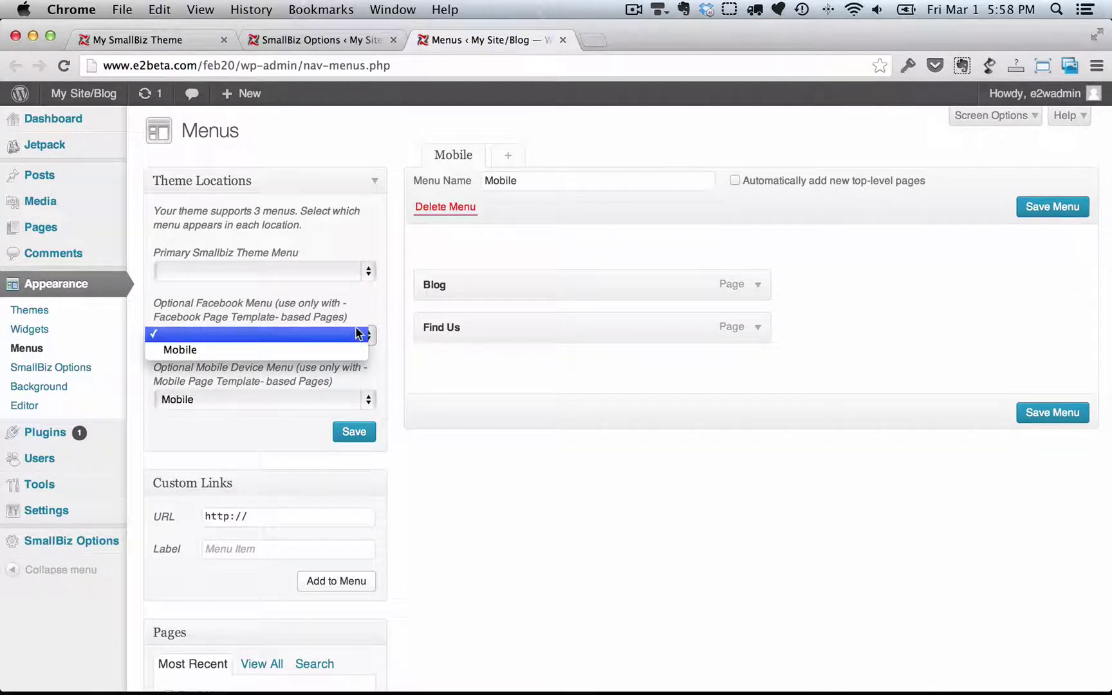
click(376, 303)
click(359, 396)
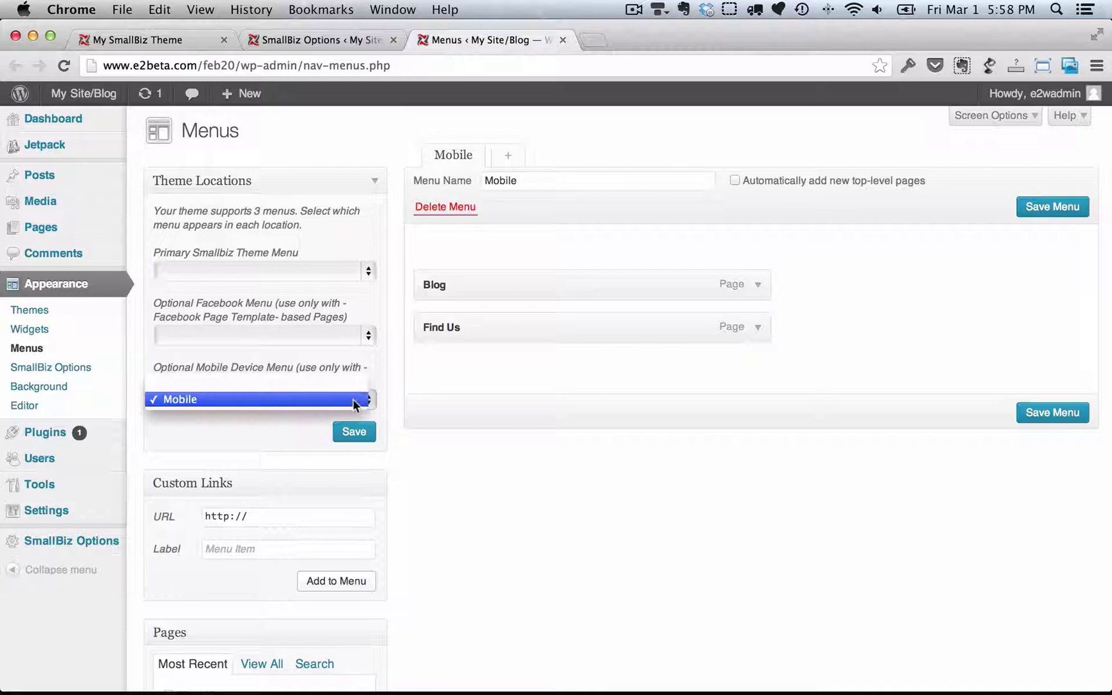
click(389, 384)
Step: Add the Contact page to the Mobile menu and save the menu
scroll(415, 544, down, 5)
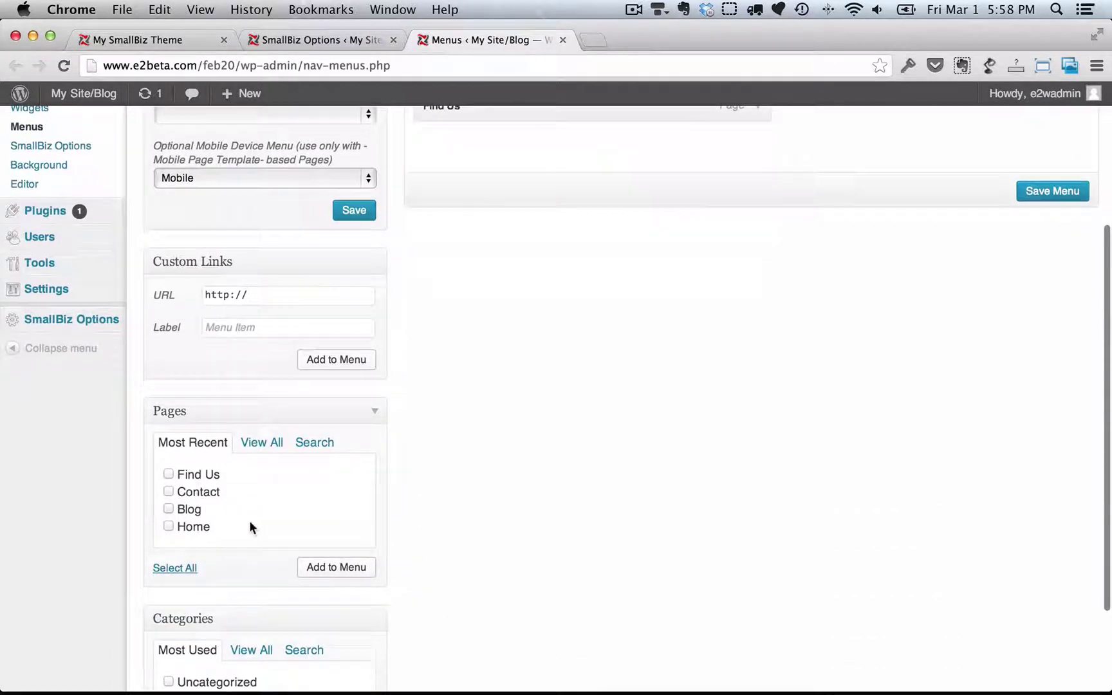
click(168, 492)
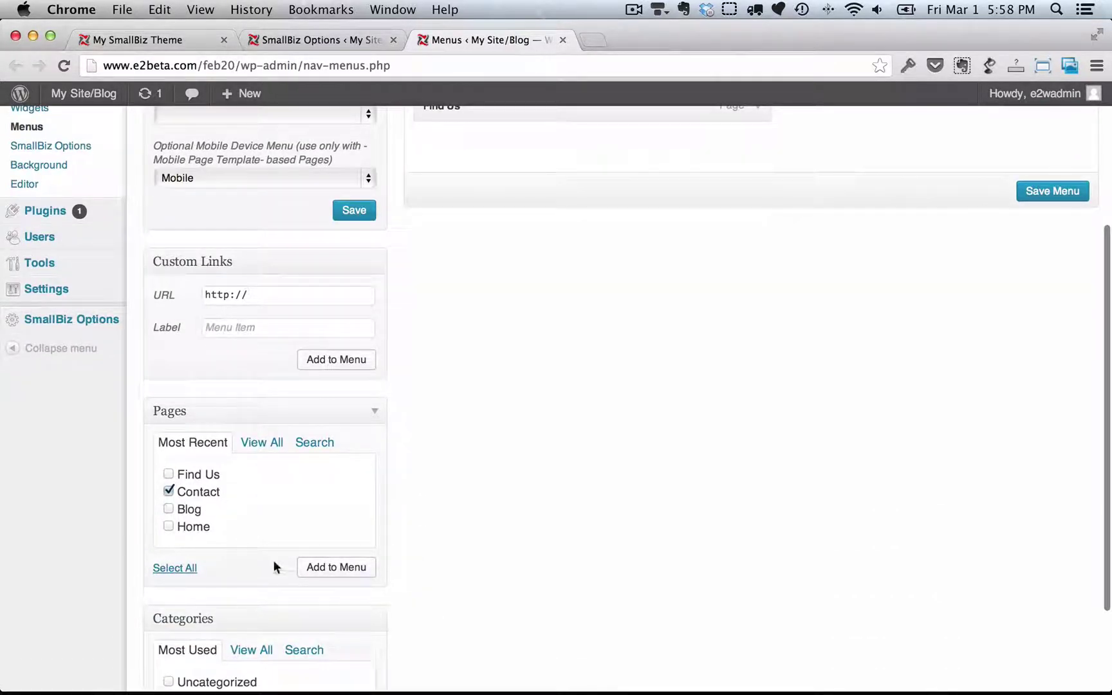
click(328, 573)
scroll(469, 492, up, 5)
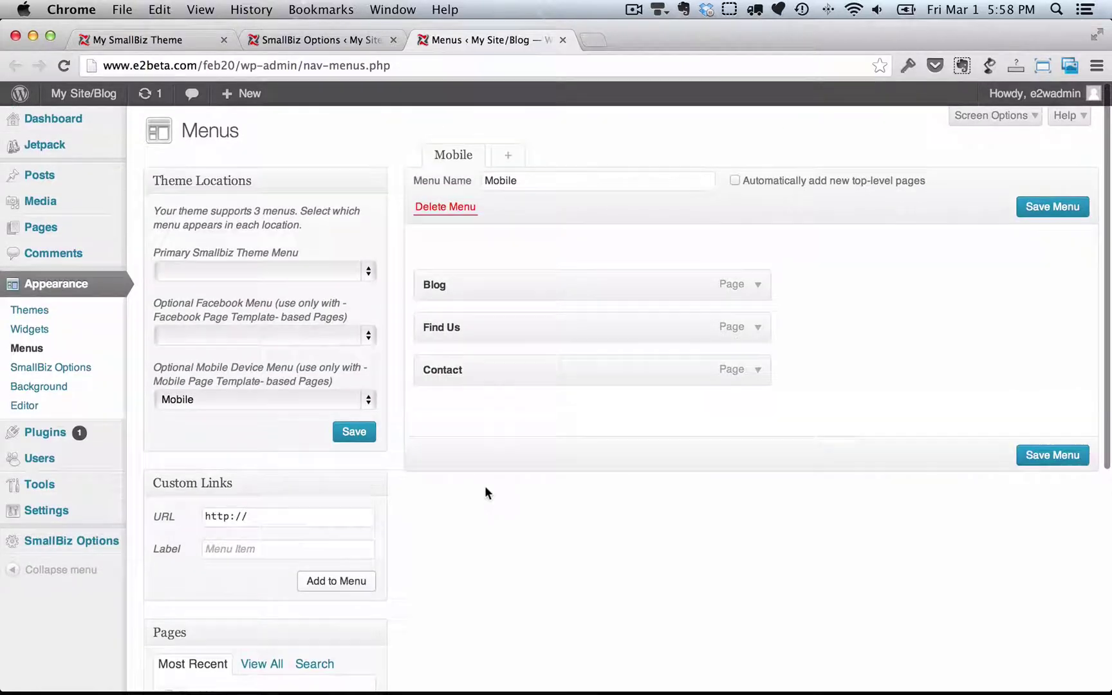
click(1046, 456)
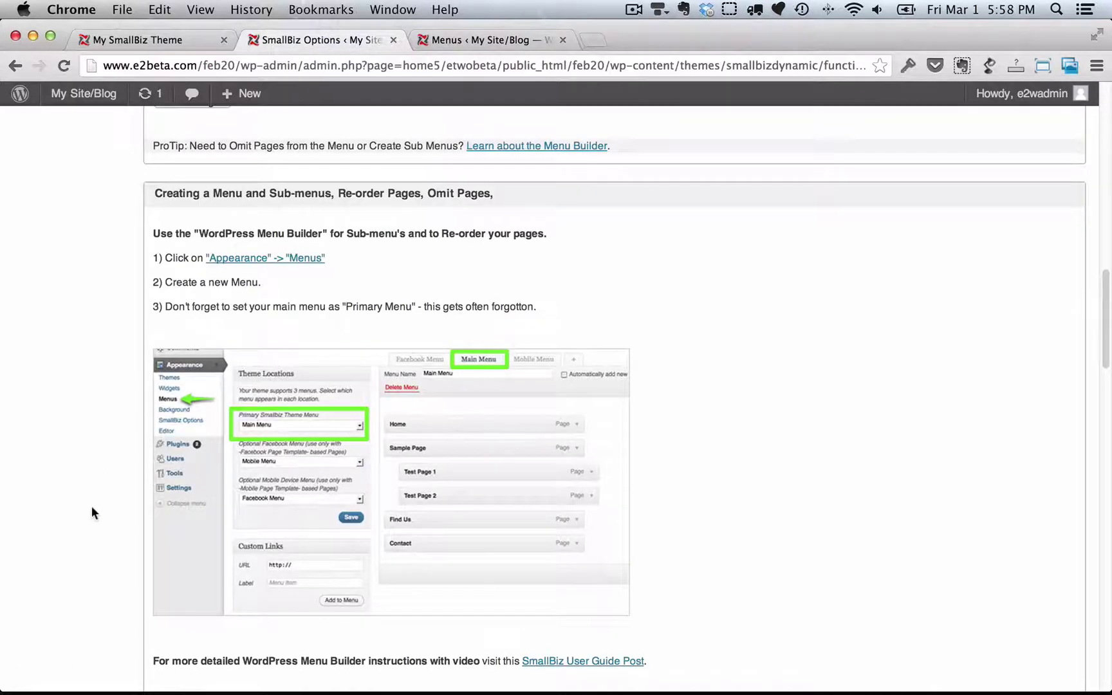
scroll(92, 507, down, 10)
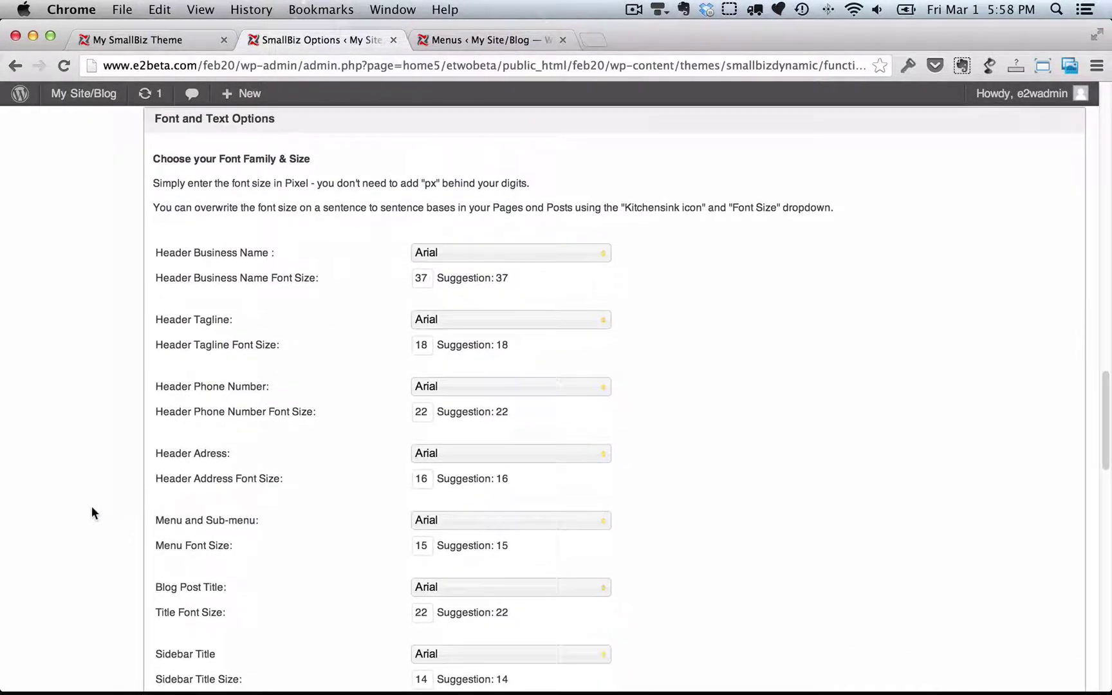
scroll(299, 425, down, 1)
click(603, 226)
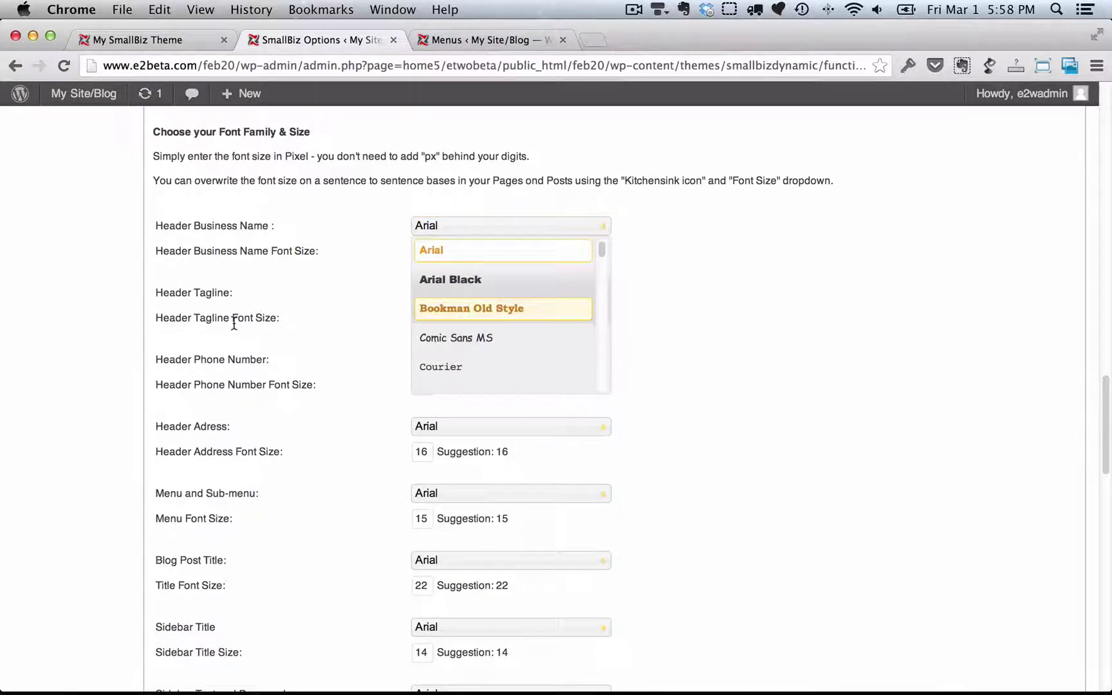
scroll(76, 413, down, 10)
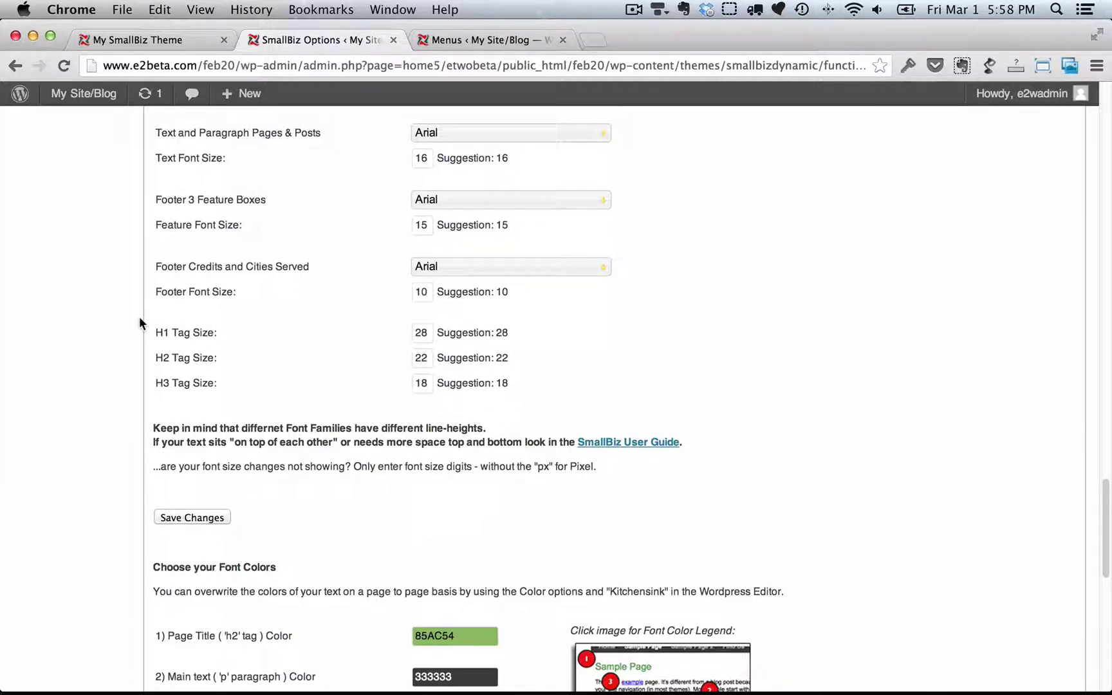
scroll(100, 515, down, 5)
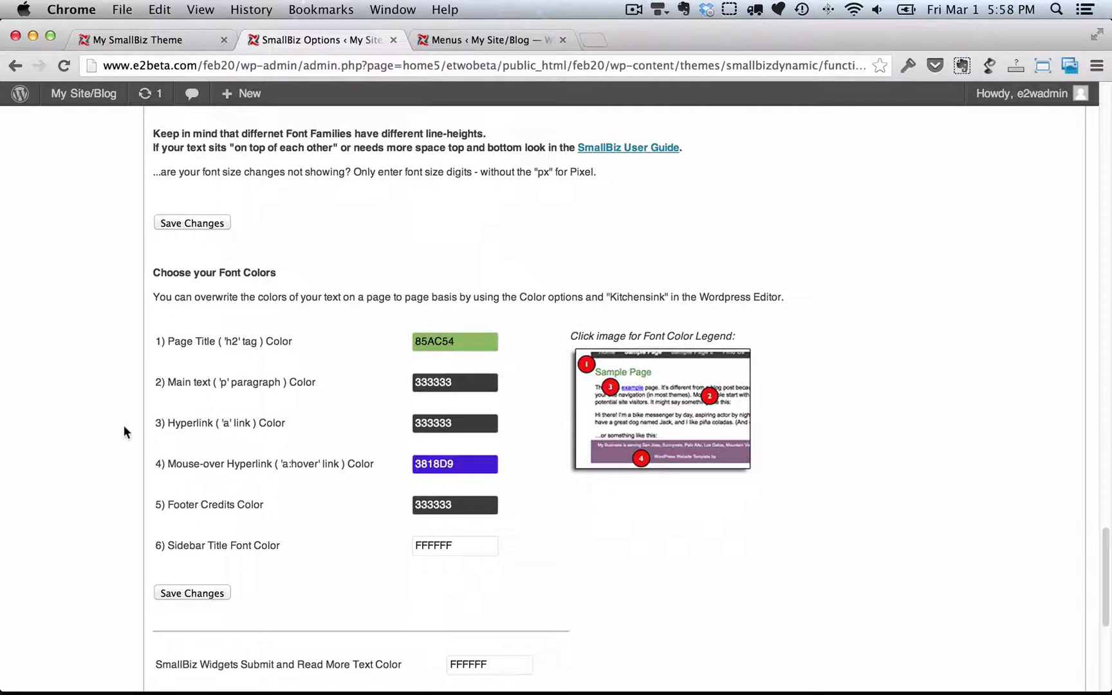
scroll(135, 409, down, 5)
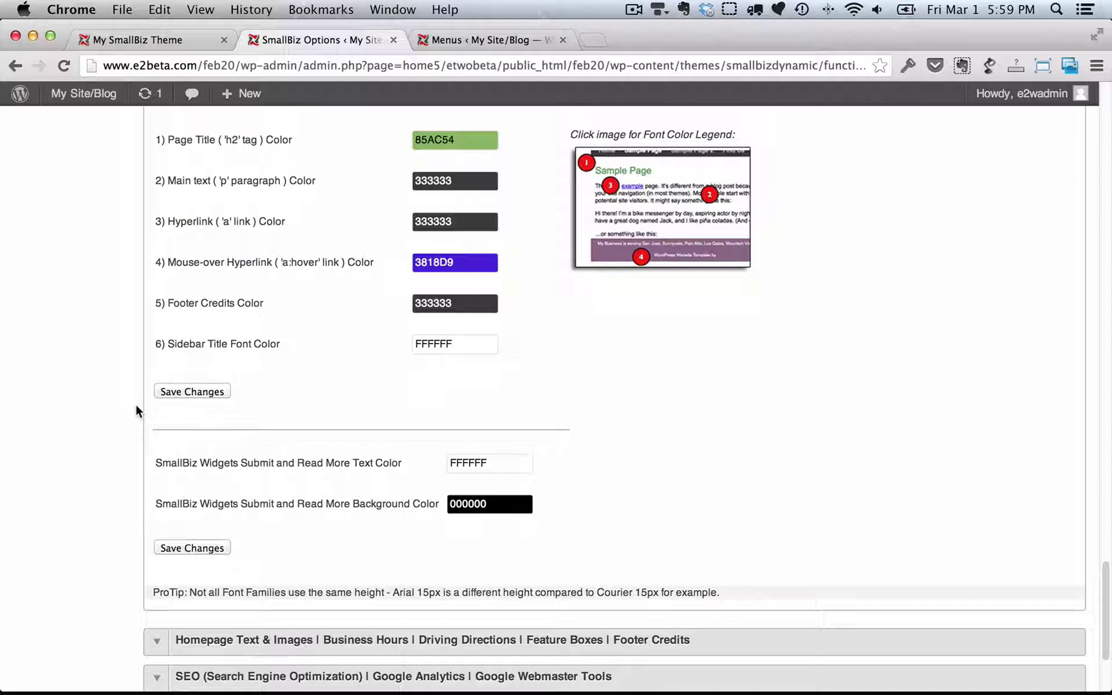
Step: In Homepage Text & Images, insert 'NEW' before 'Business' in the heading and save
click(155, 587)
scroll(84, 648, down, 8)
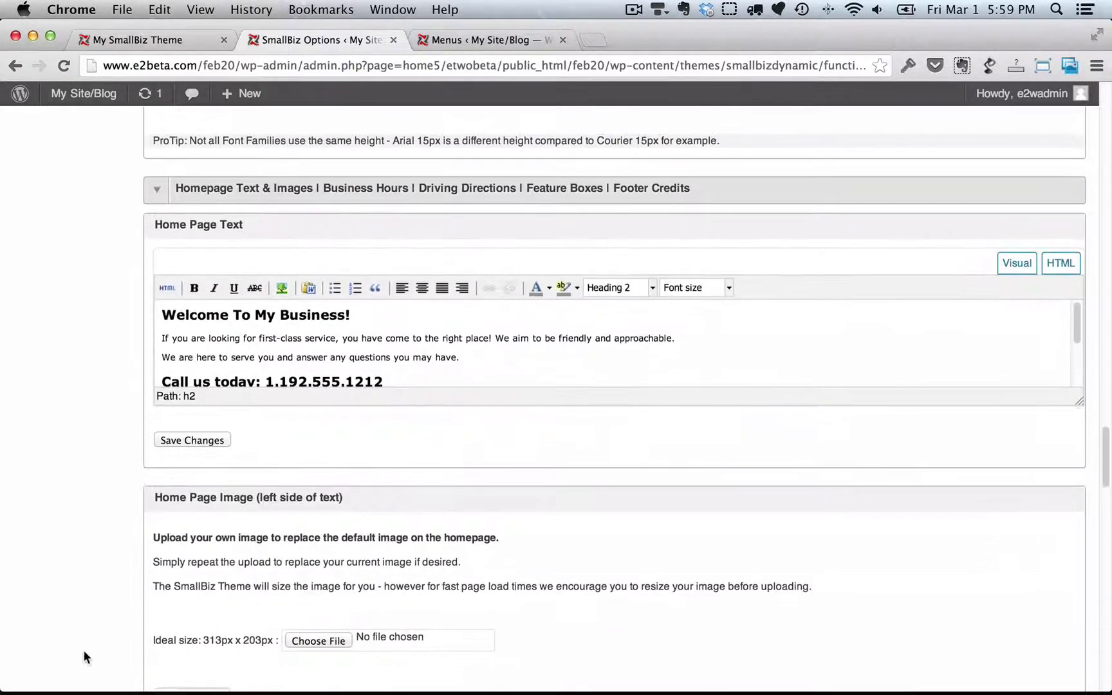
text(NEW)
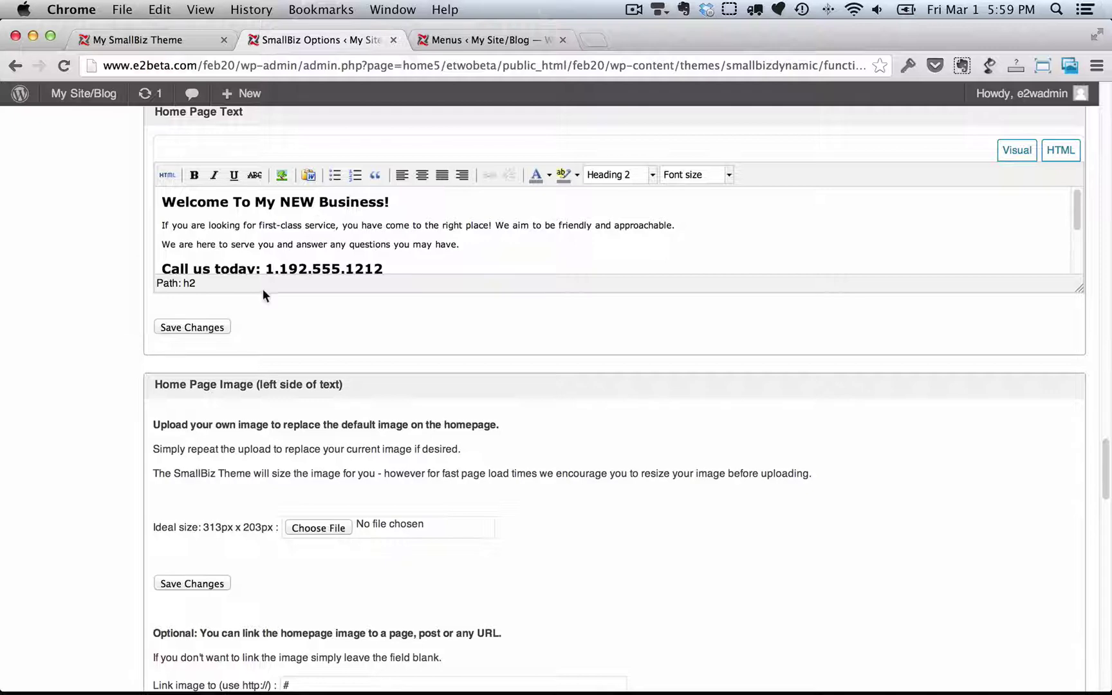
scroll(115, 409, down, 1)
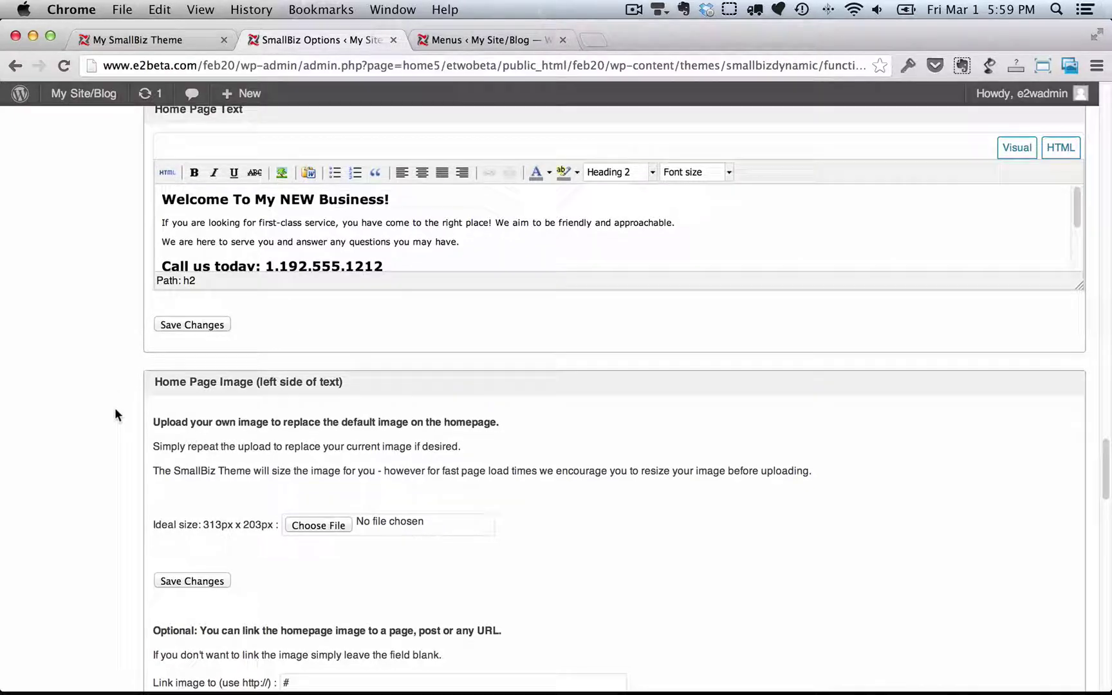
scroll(116, 409, down, 7)
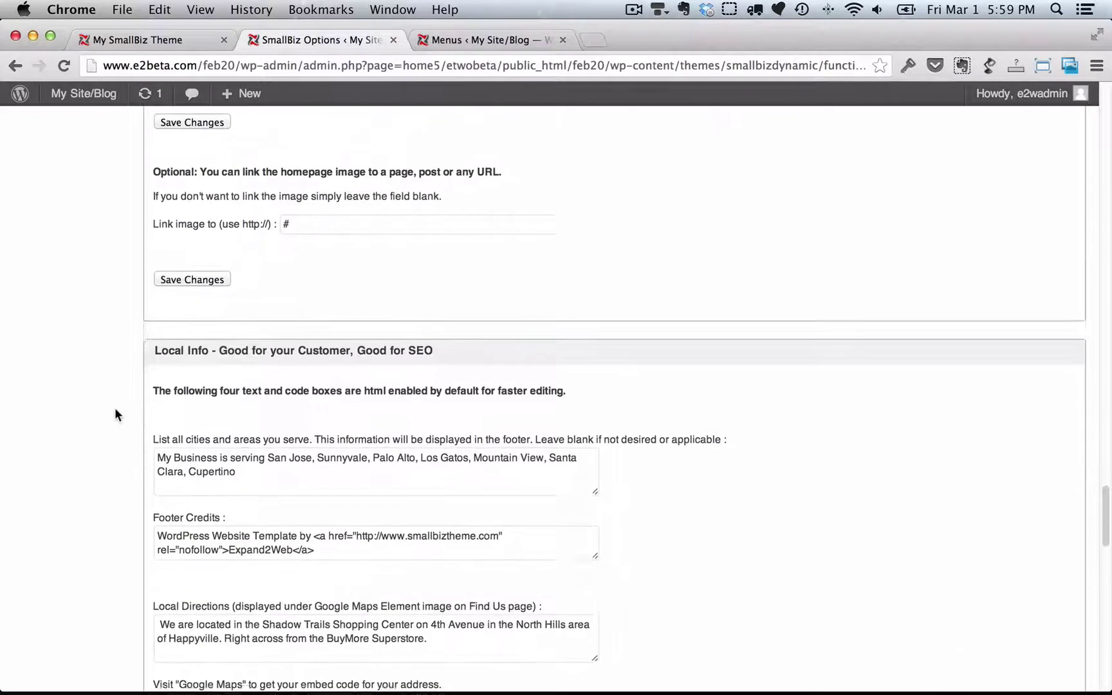
scroll(115, 415, up, 6)
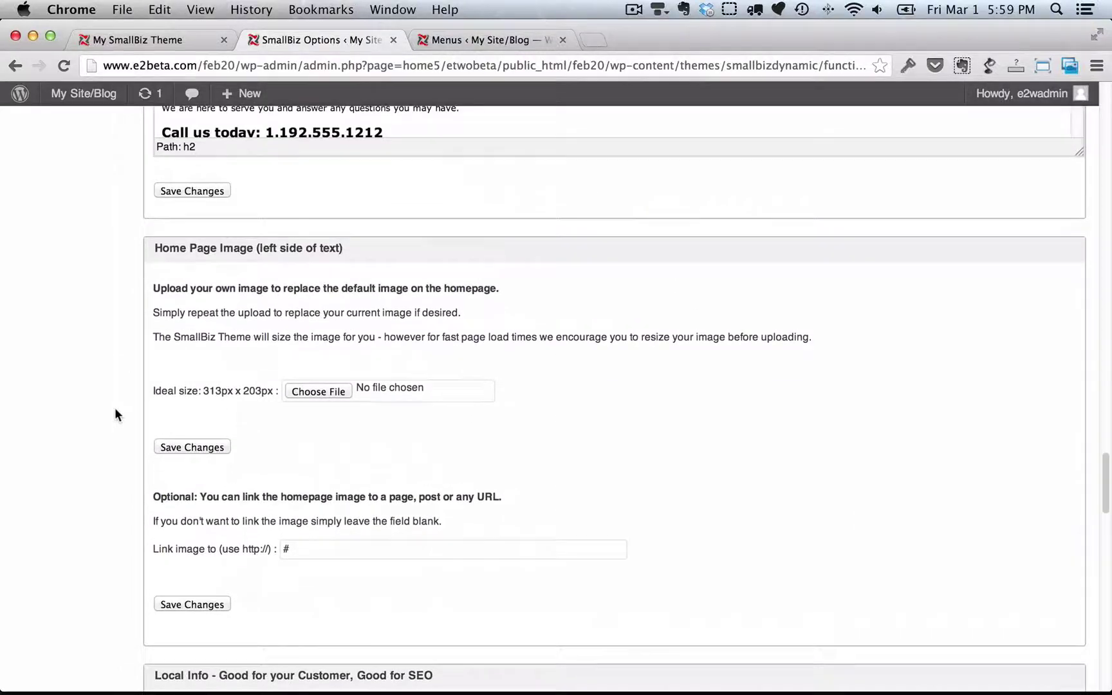
scroll(115, 407, up, 4)
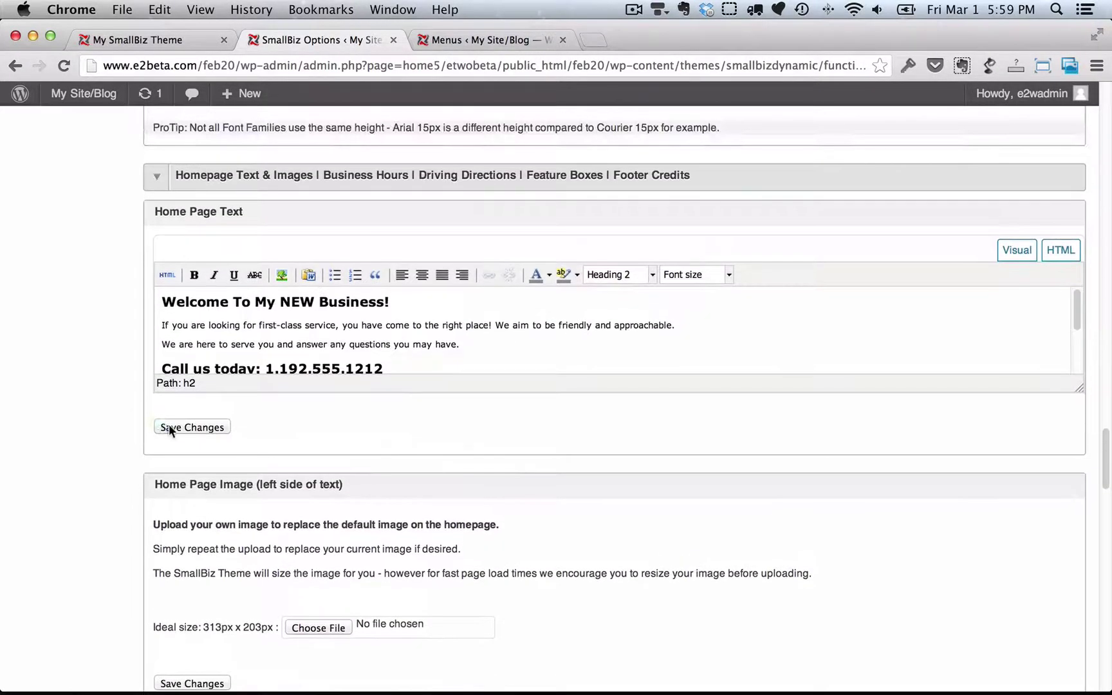
click(168, 427)
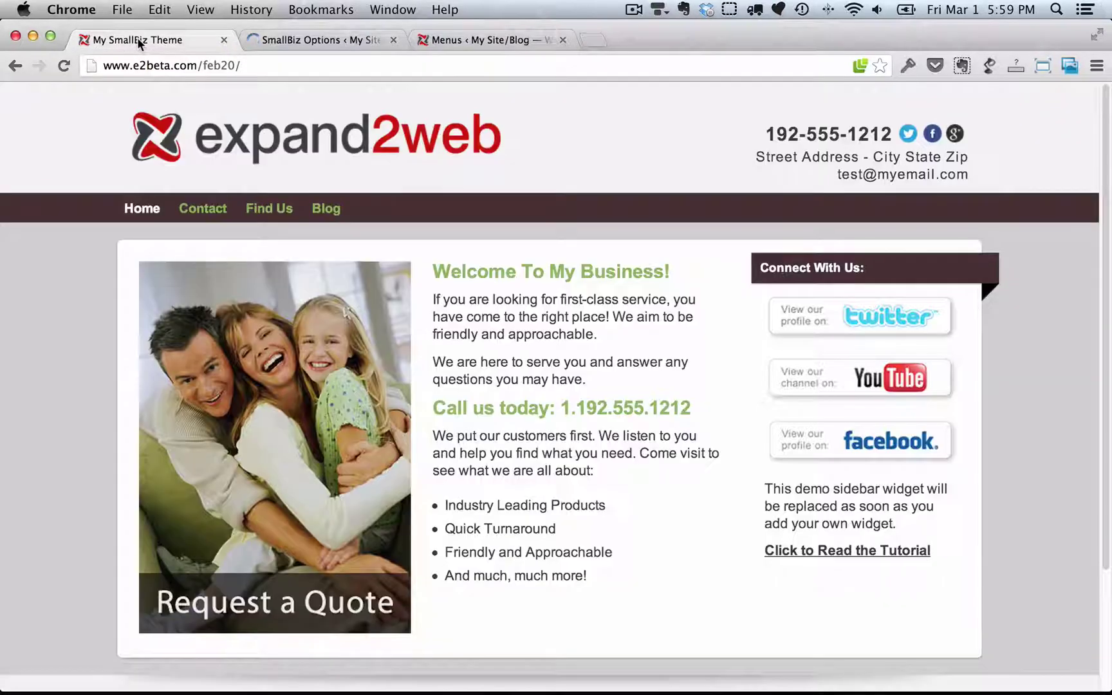
Step: Reload the live homepage to confirm 'Welcome To My NEW Business!', then return to SmallBiz Options
click(137, 37)
click(63, 65)
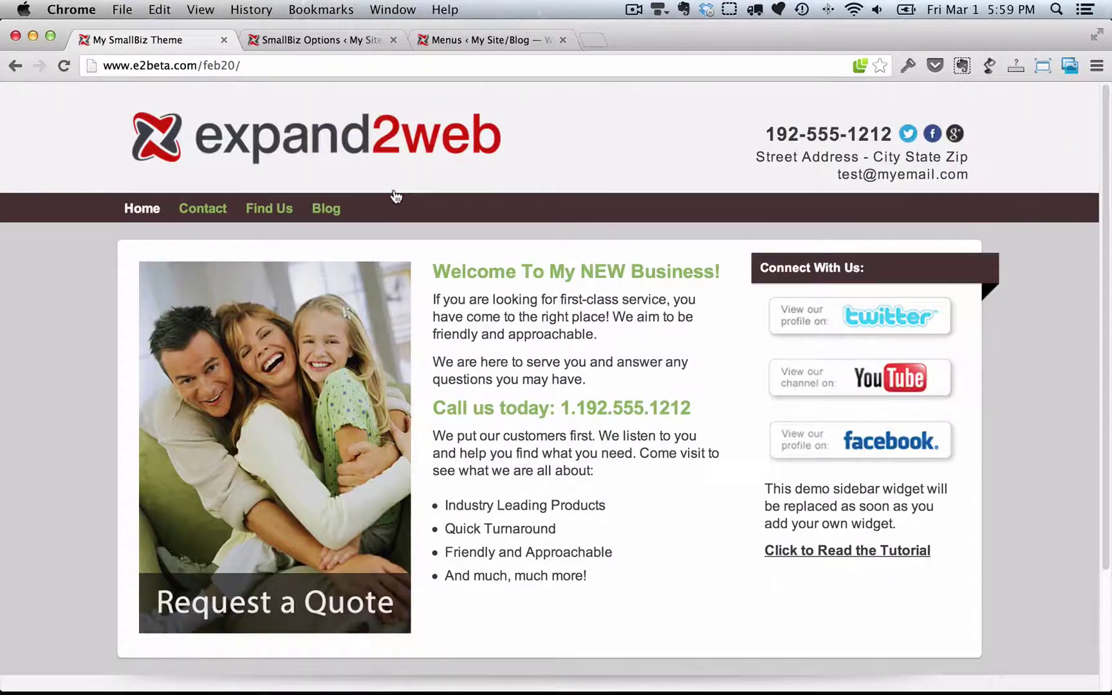
double_click(613, 271)
click(609, 336)
click(316, 41)
Step: Expand the SEO, Analytics and Google+ settings and scroll through their fields
scroll(104, 610, down, 3)
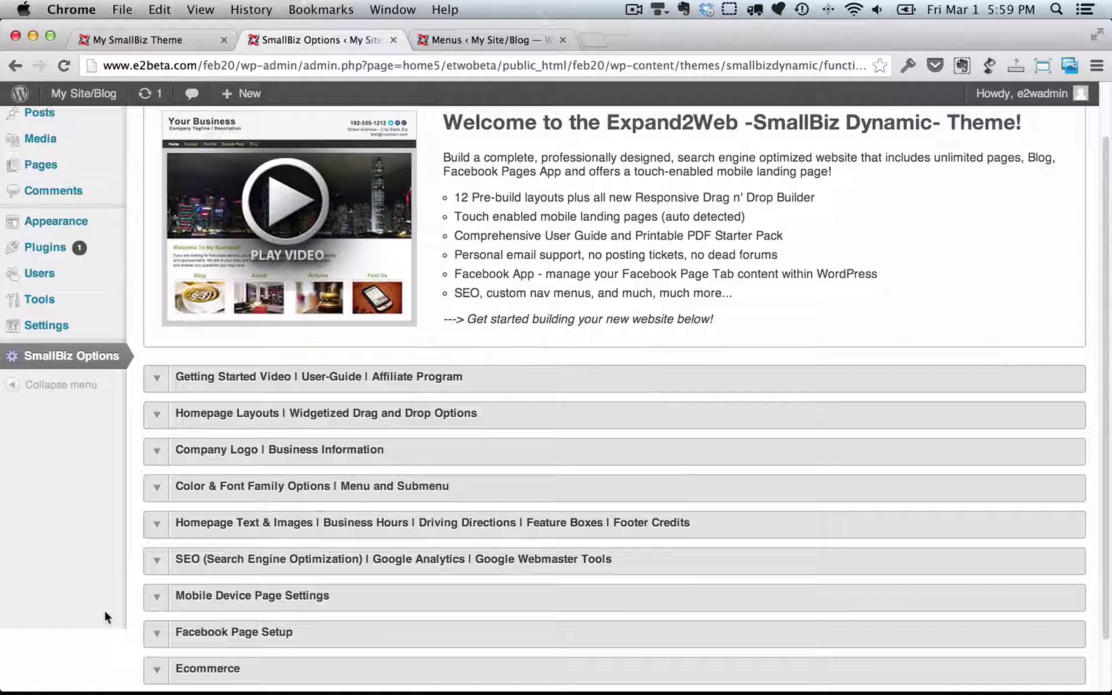
click(156, 503)
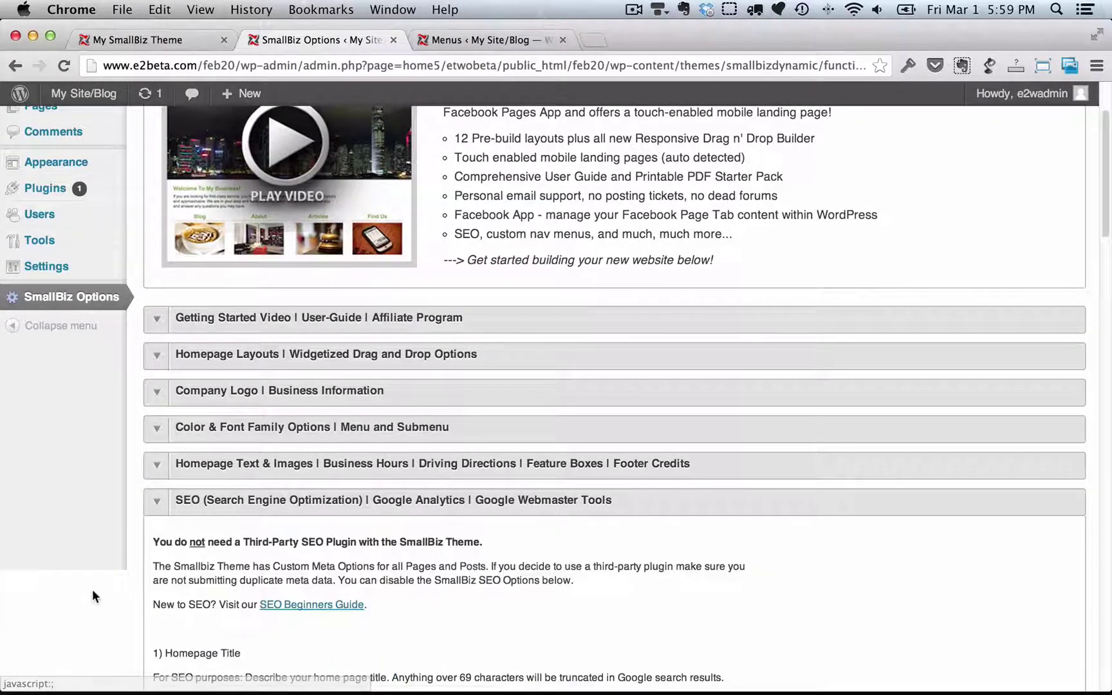
scroll(92, 596, down, 6)
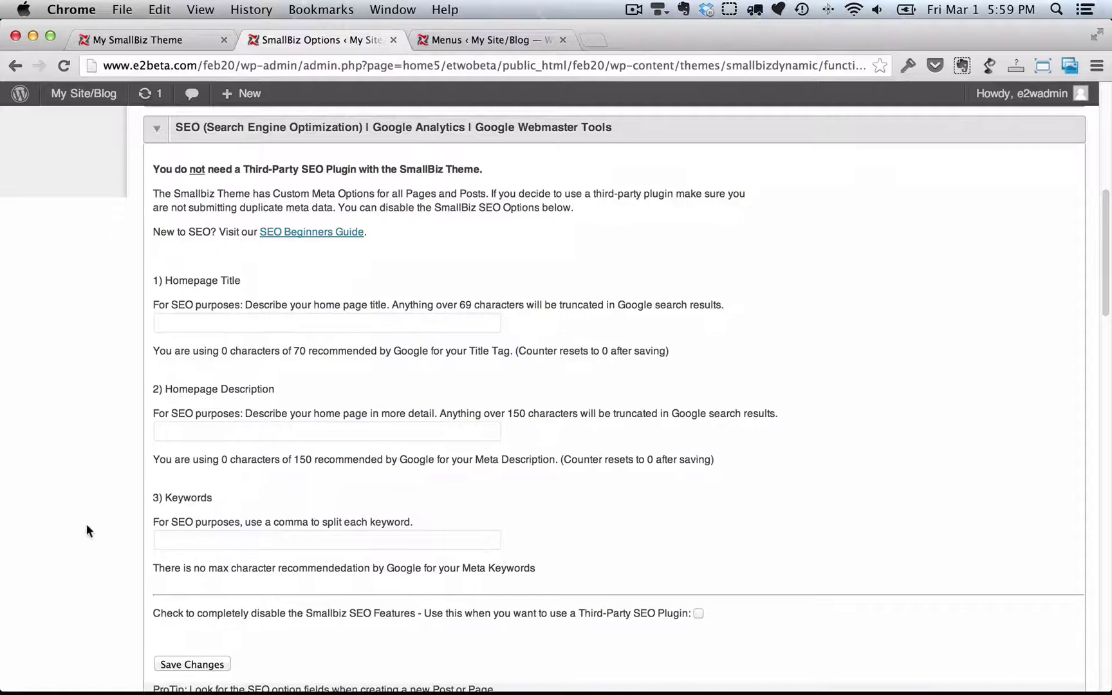
scroll(87, 529, down, 10)
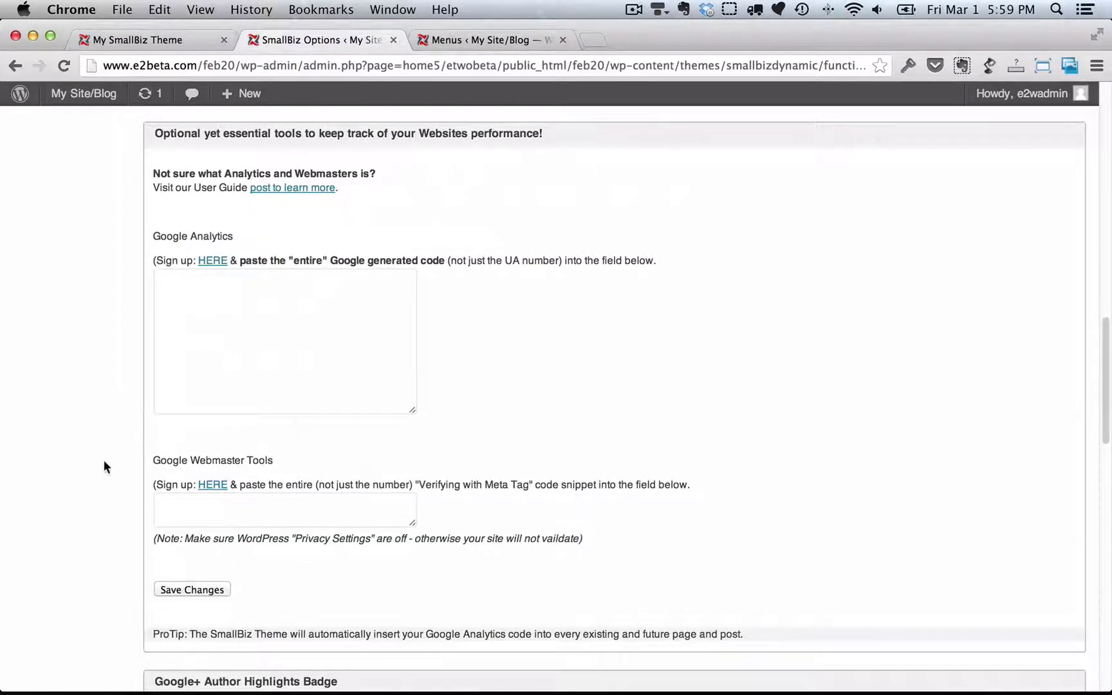
scroll(104, 461, down, 9)
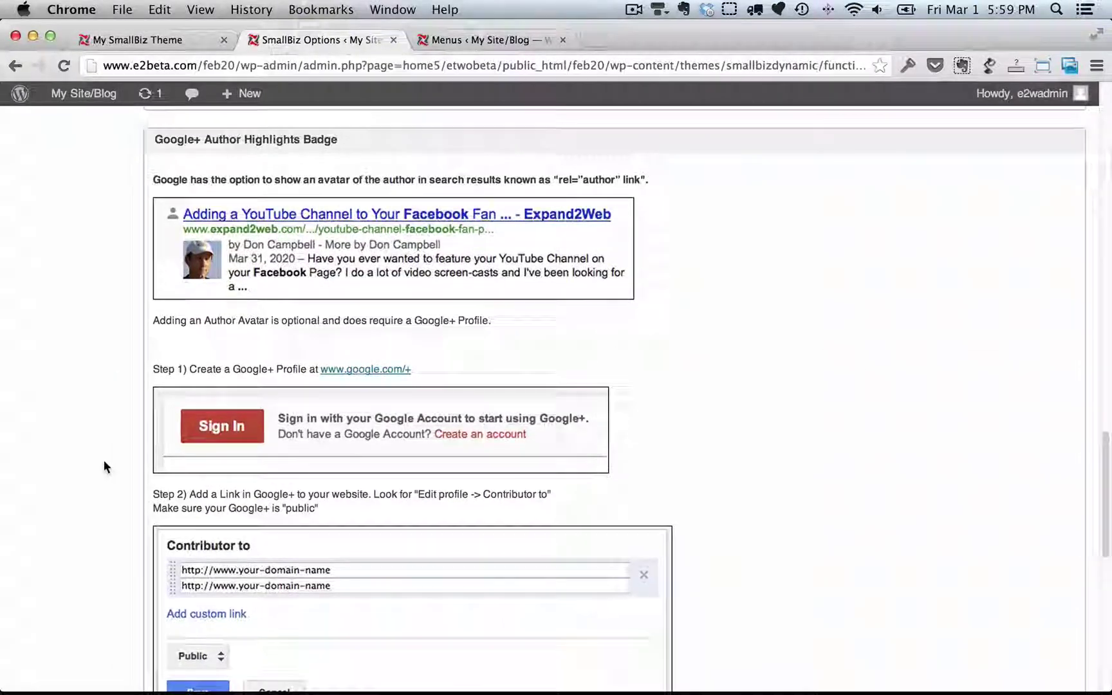
scroll(104, 461, down, 1)
scroll(104, 462, down, 8)
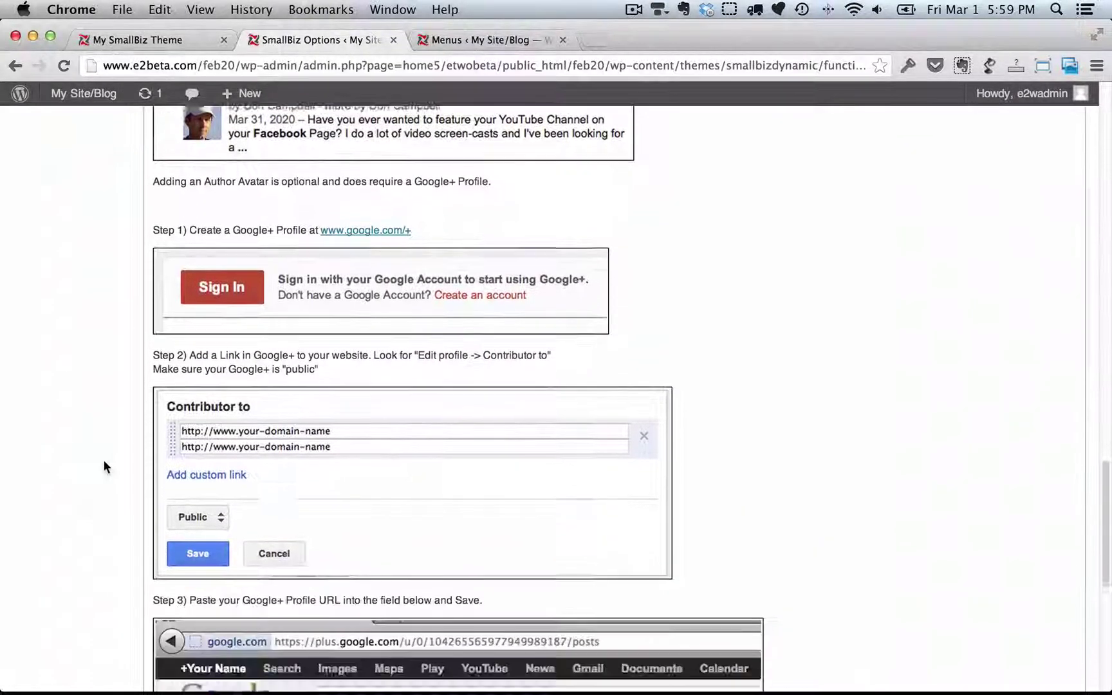
scroll(104, 466, down, 2)
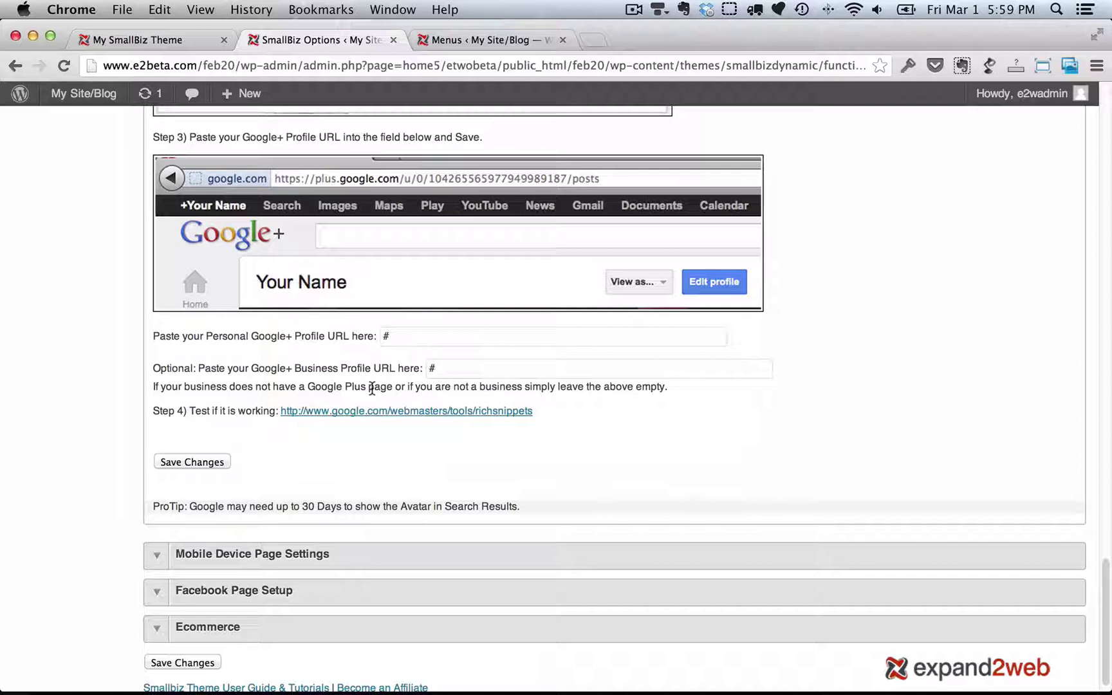
Step: Check the Google+ profile URL fields, left at '#', and expand Mobile Device Page Settings
click(398, 331)
double_click(446, 369)
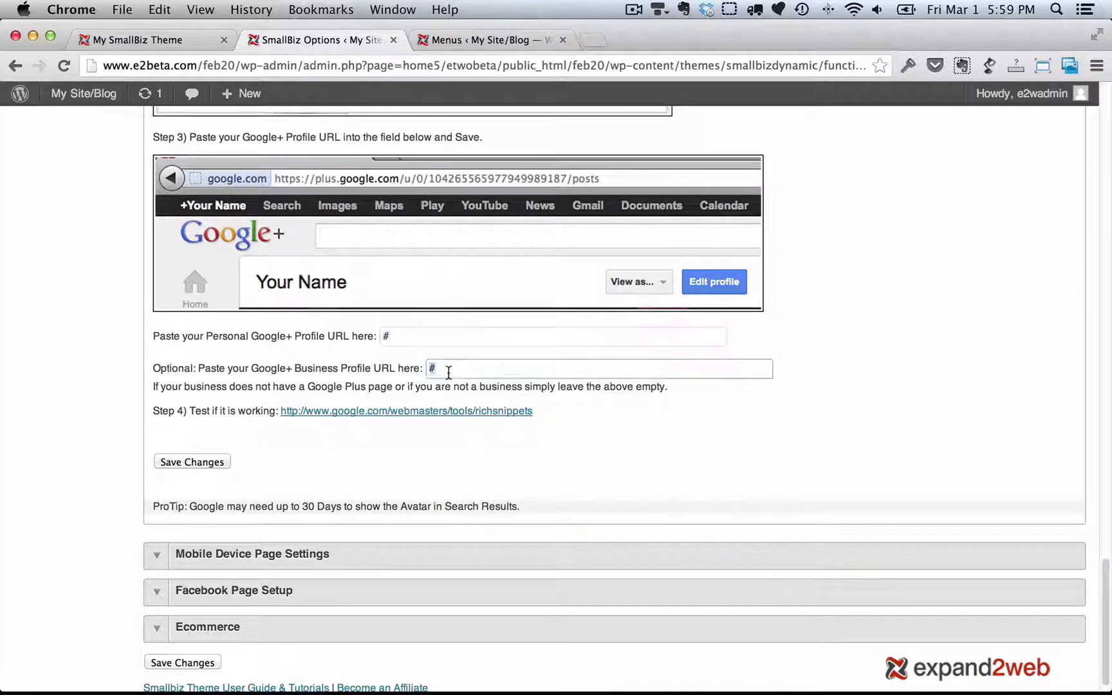
click(360, 381)
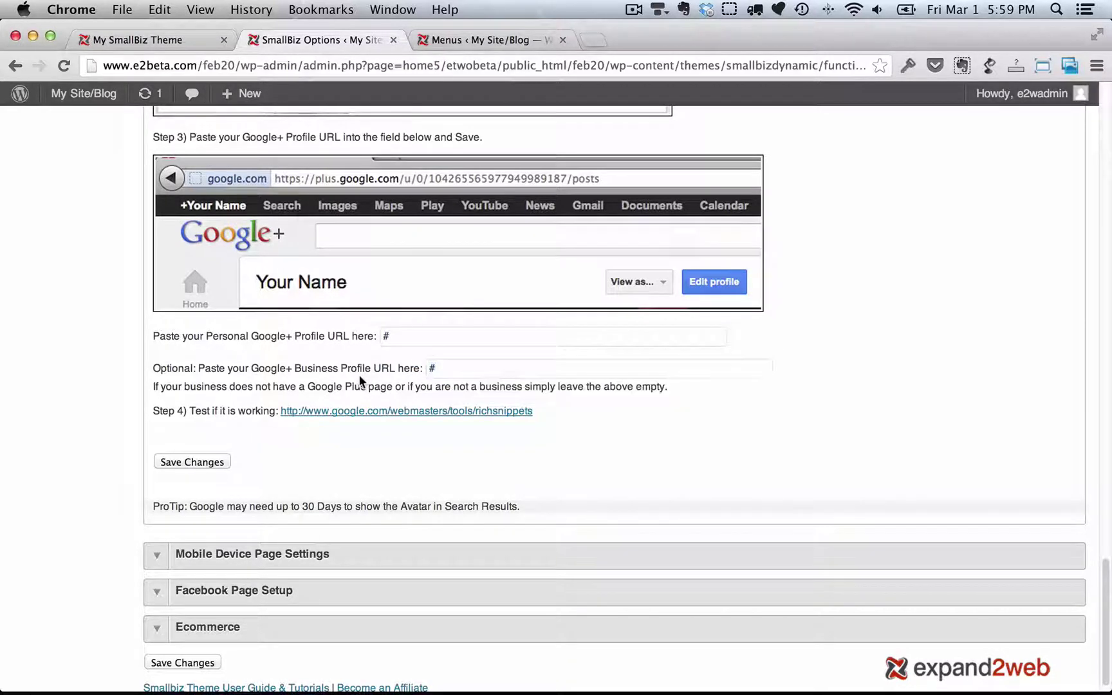
click(154, 560)
Step: Tick 'display the mobile layout when a mobile device is detected' and save the SmallBiz options
scroll(89, 606, down, 5)
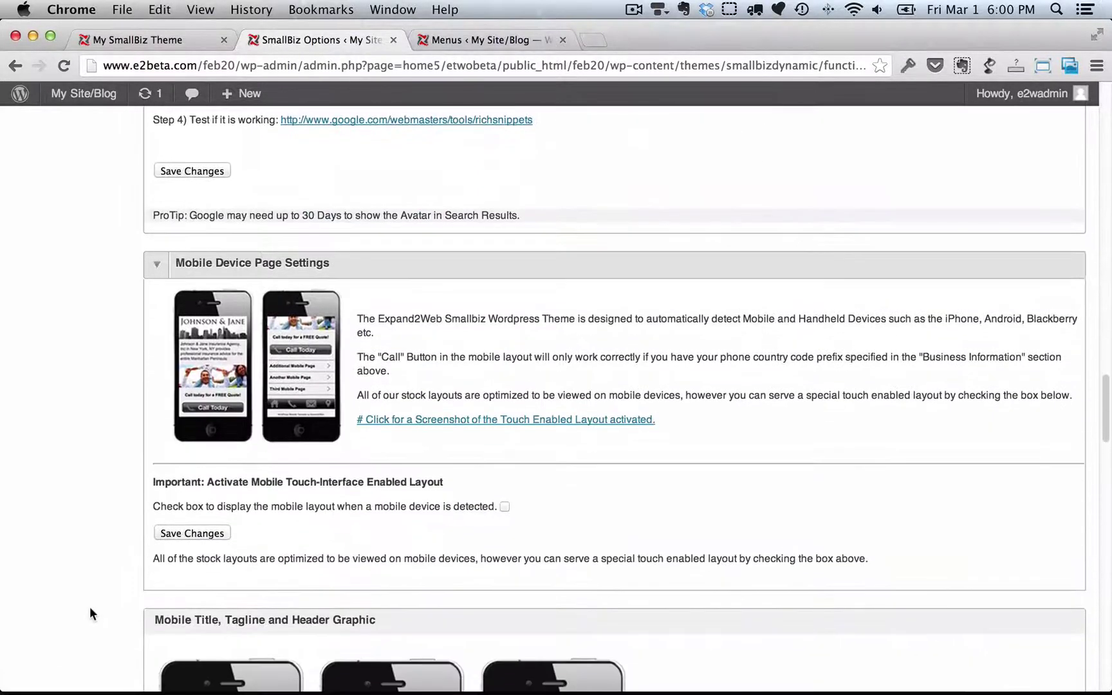
scroll(89, 606, down, 3)
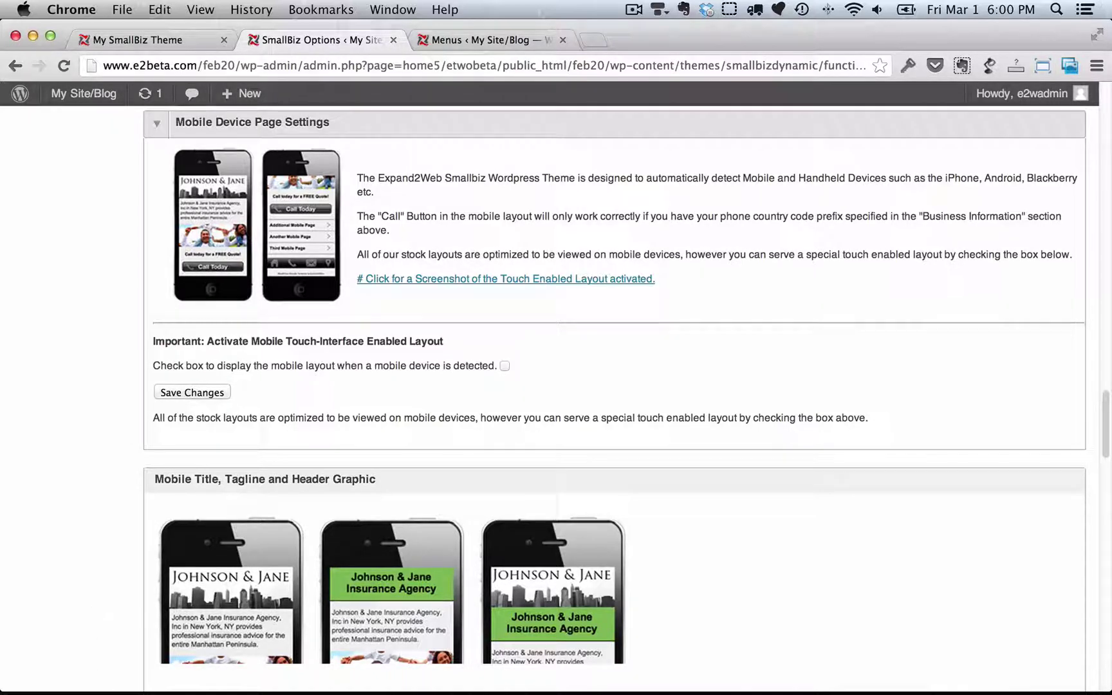
click(505, 365)
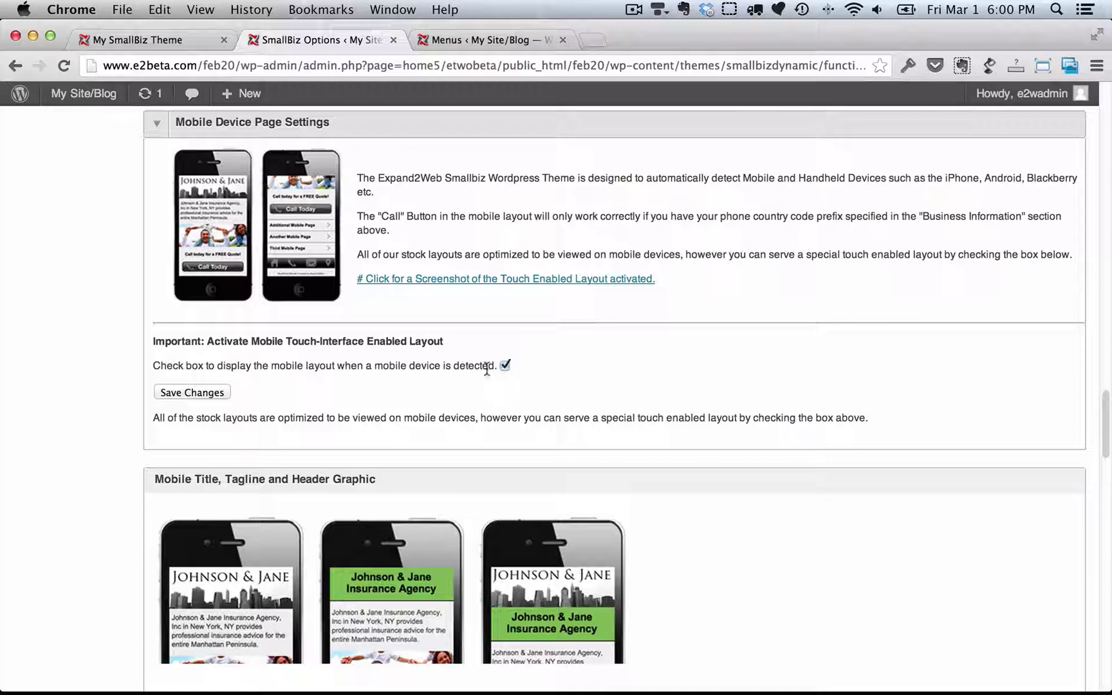
click(205, 392)
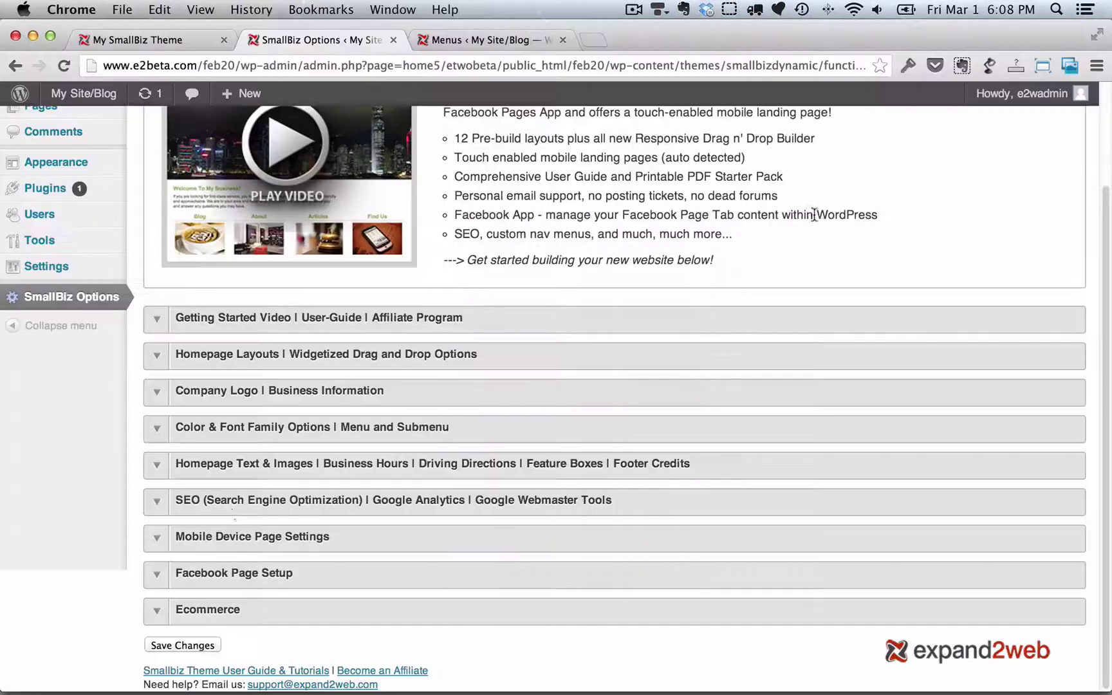
Step: Expand Facebook Page Setup to review it and close the extra Menus browser tab
click(158, 576)
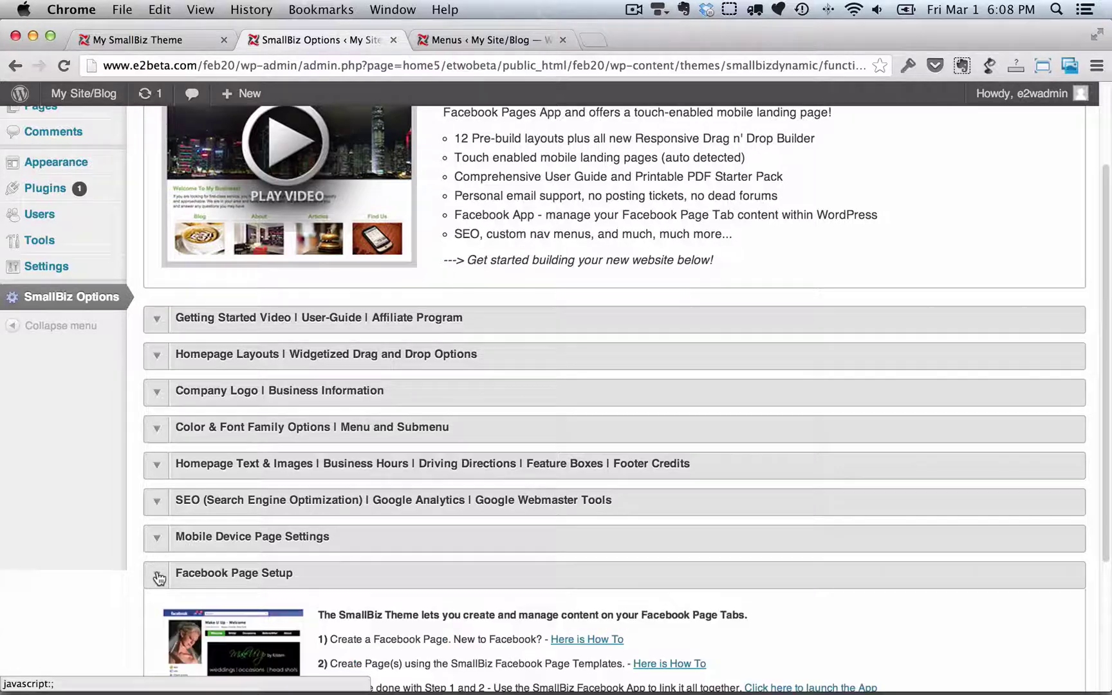
scroll(132, 607, down, 5)
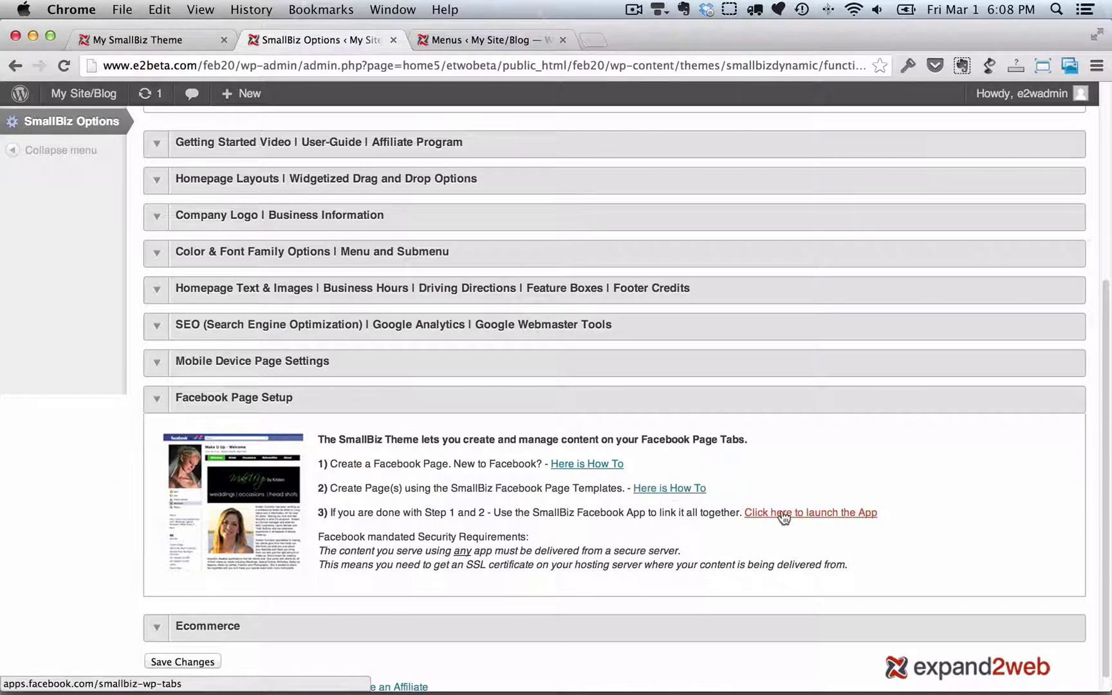
click(563, 40)
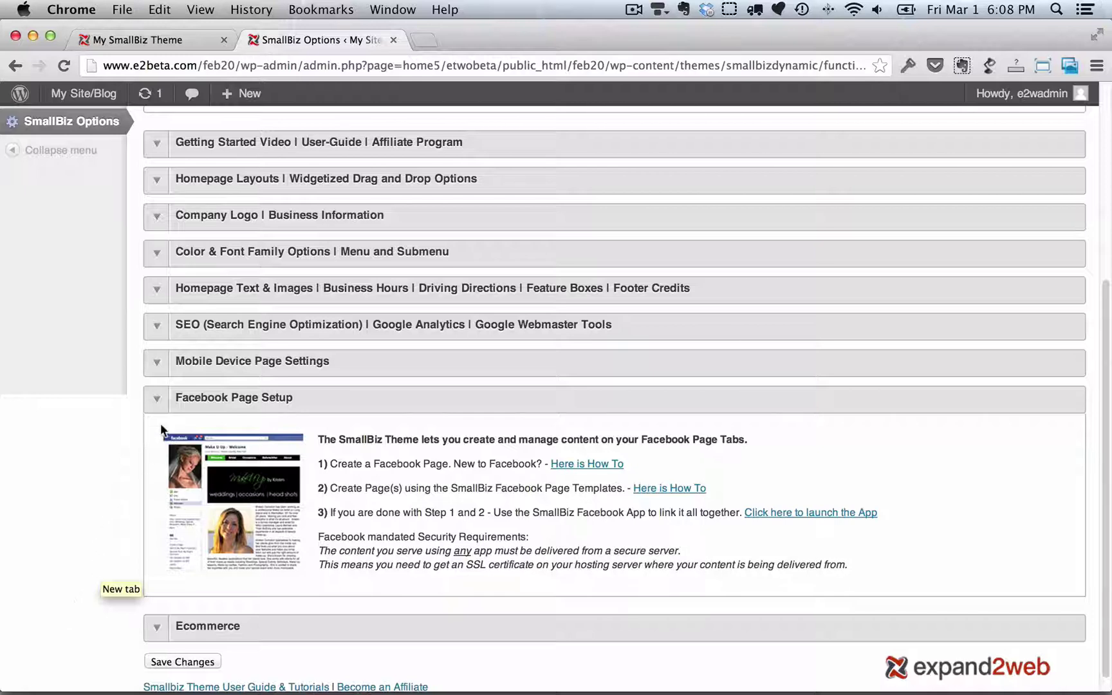
Step: Collapse Facebook Page Setup and expand the Ecommerce settings section
click(155, 400)
click(155, 615)
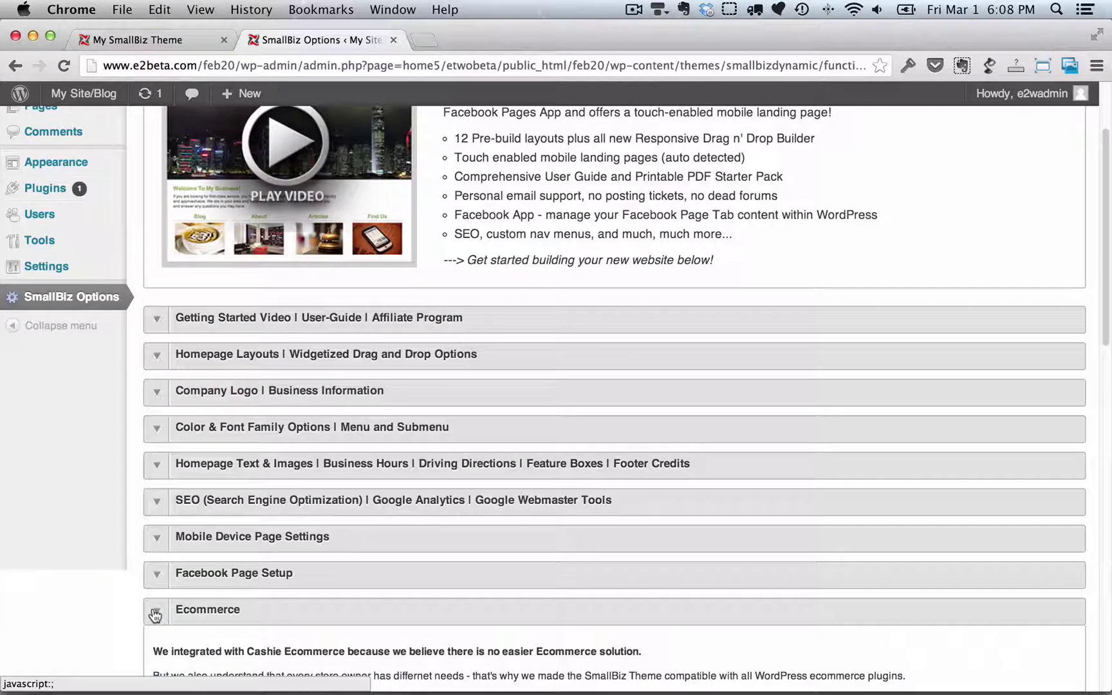
scroll(155, 616, down, 5)
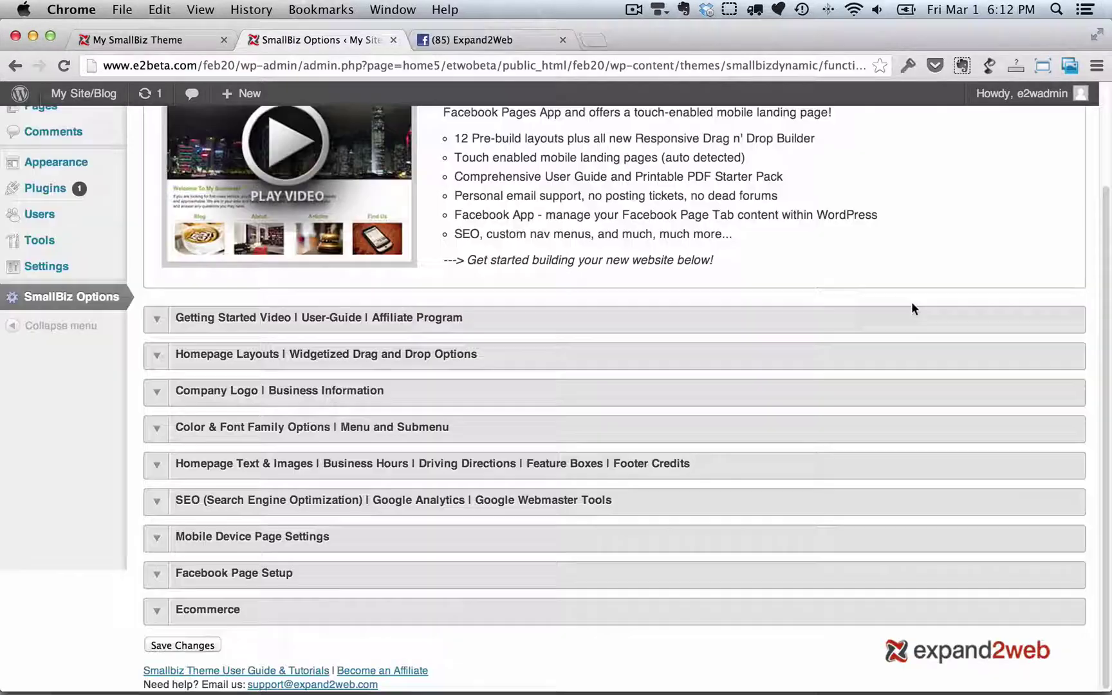
Step: Add the SmallBiz Social Media Icons widget to the Global Sidebar on the Widgets page
scroll(383, 444, up, 3)
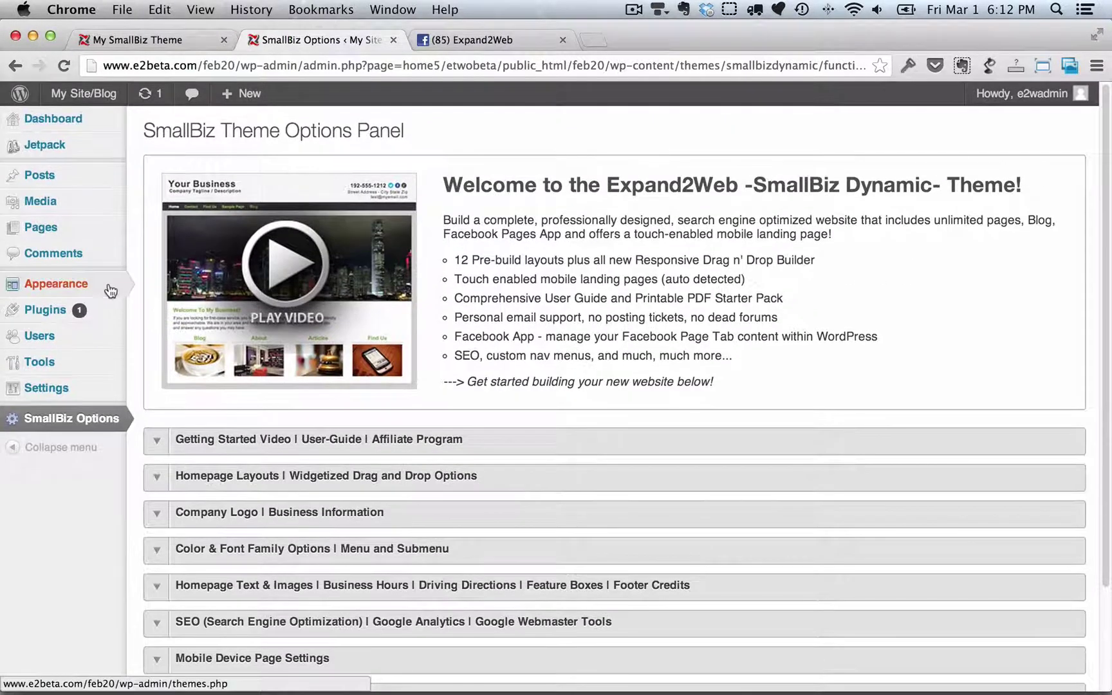
mouse_move(106, 291)
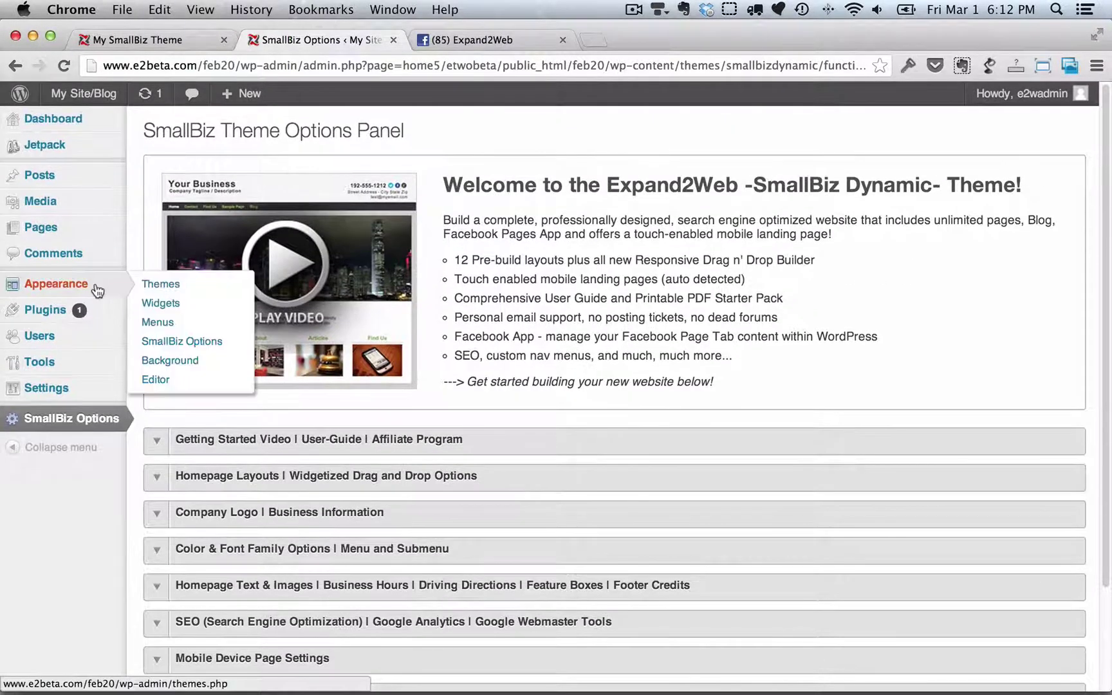
click(149, 306)
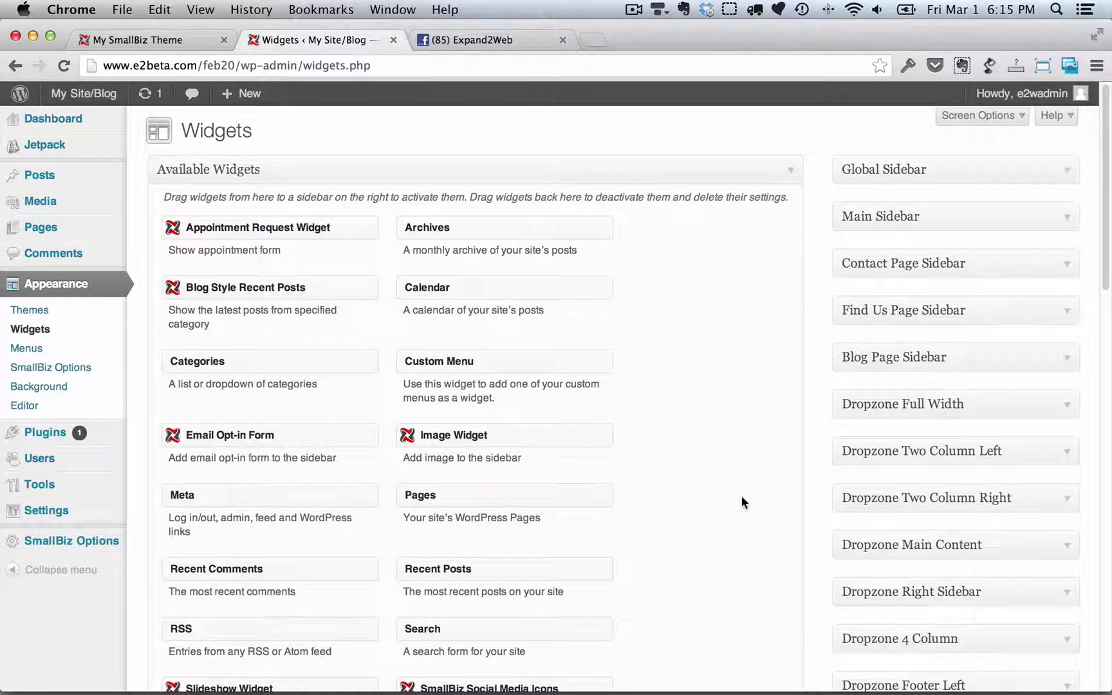
click(1073, 170)
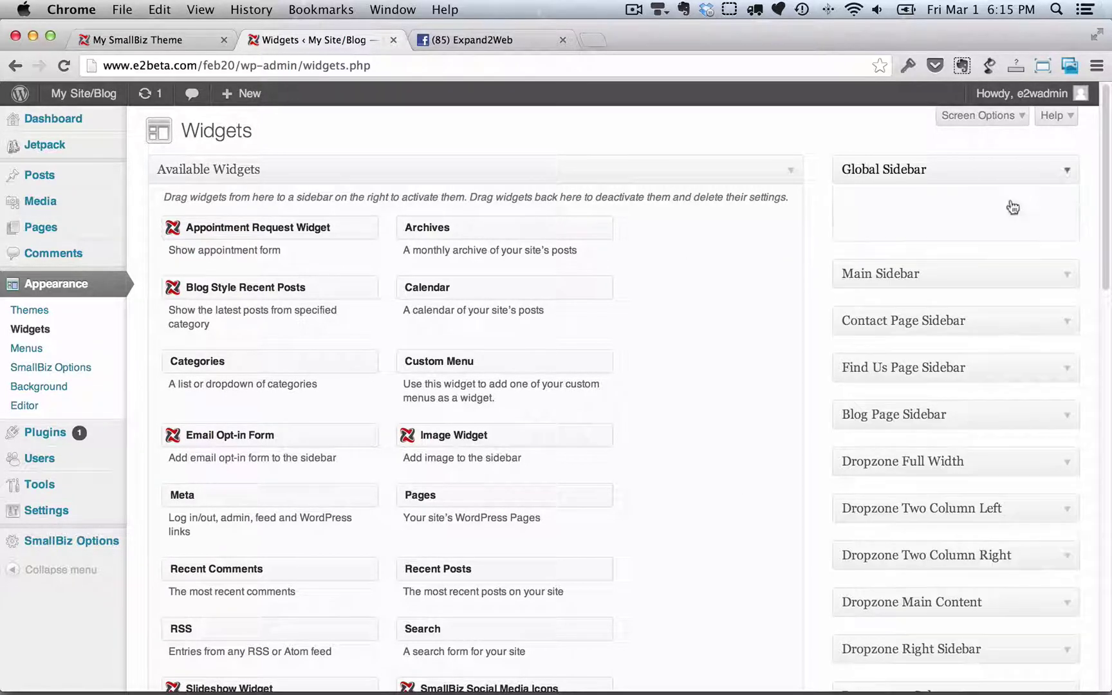
scroll(509, 579, down, 3)
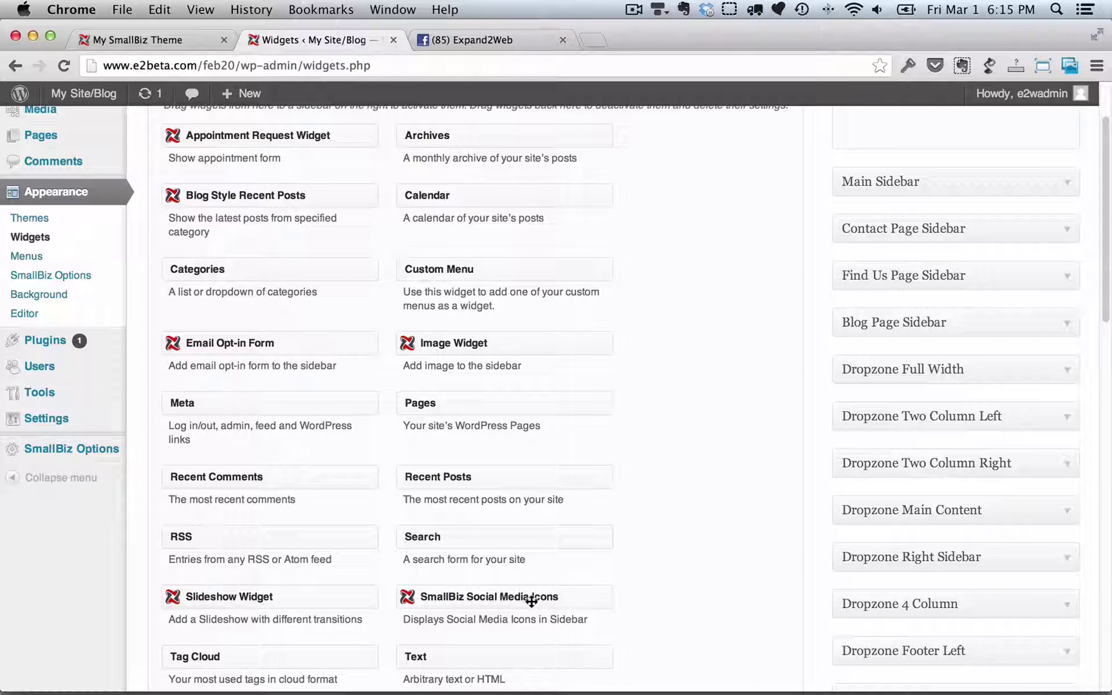
drag(531, 601, 977, 199)
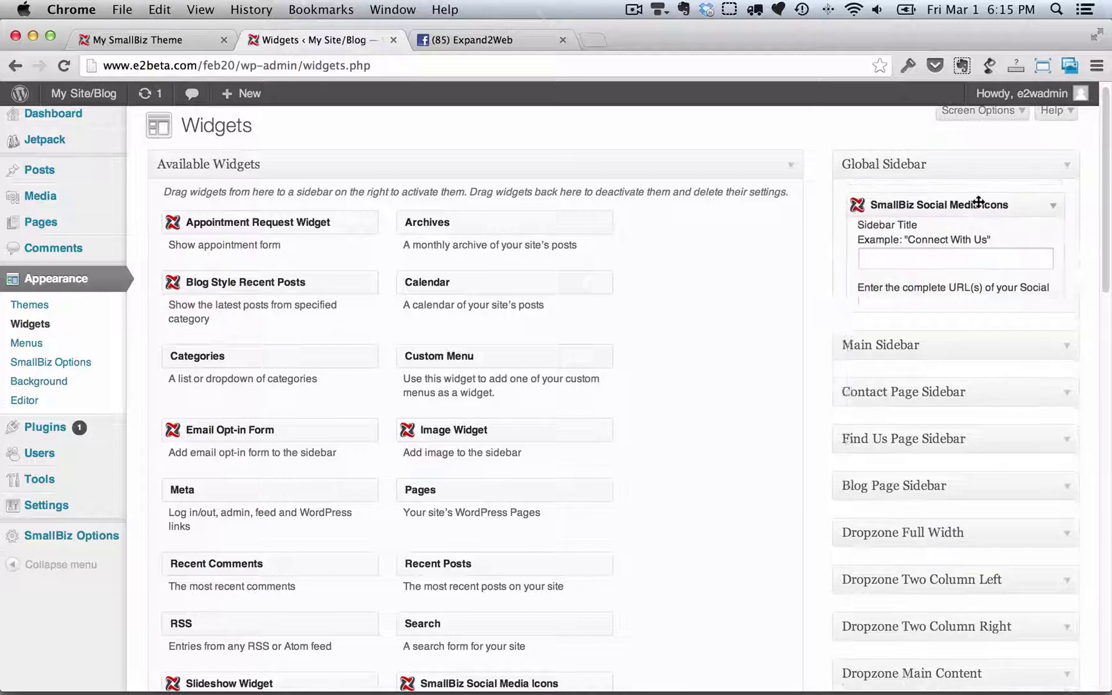
Step: Title the widget 'Connect With Us!', paste the Facebook URL, and enter '#' for Google+ and Pinterest
click(952, 266)
text(Conne)
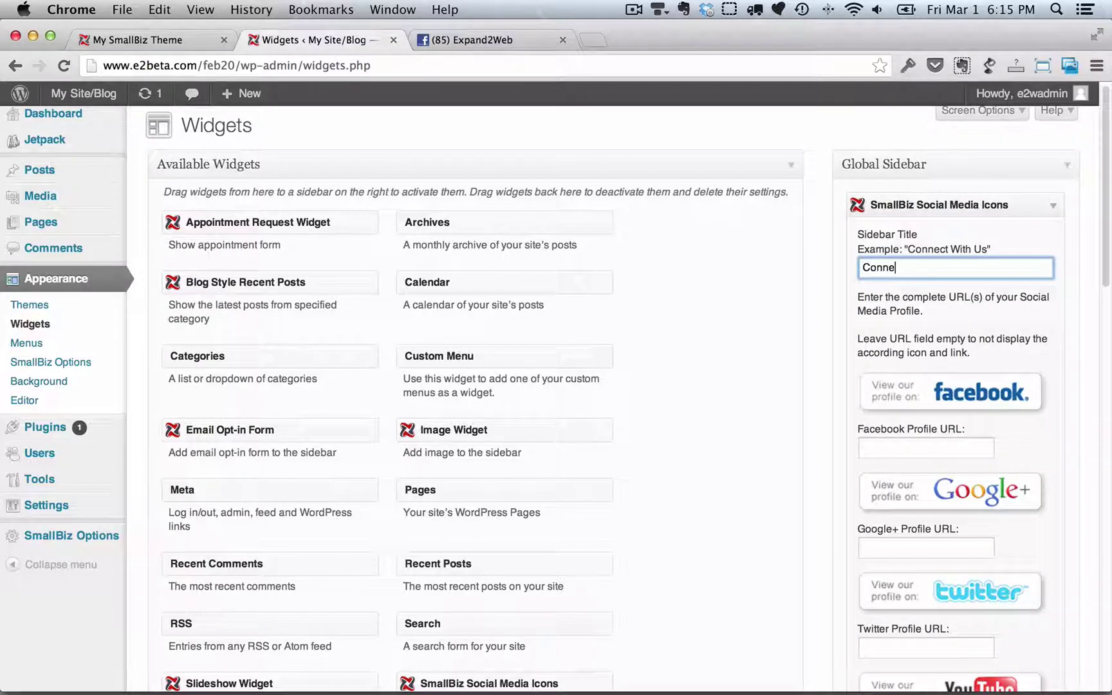
text(ct With Us!)
key(Tab)
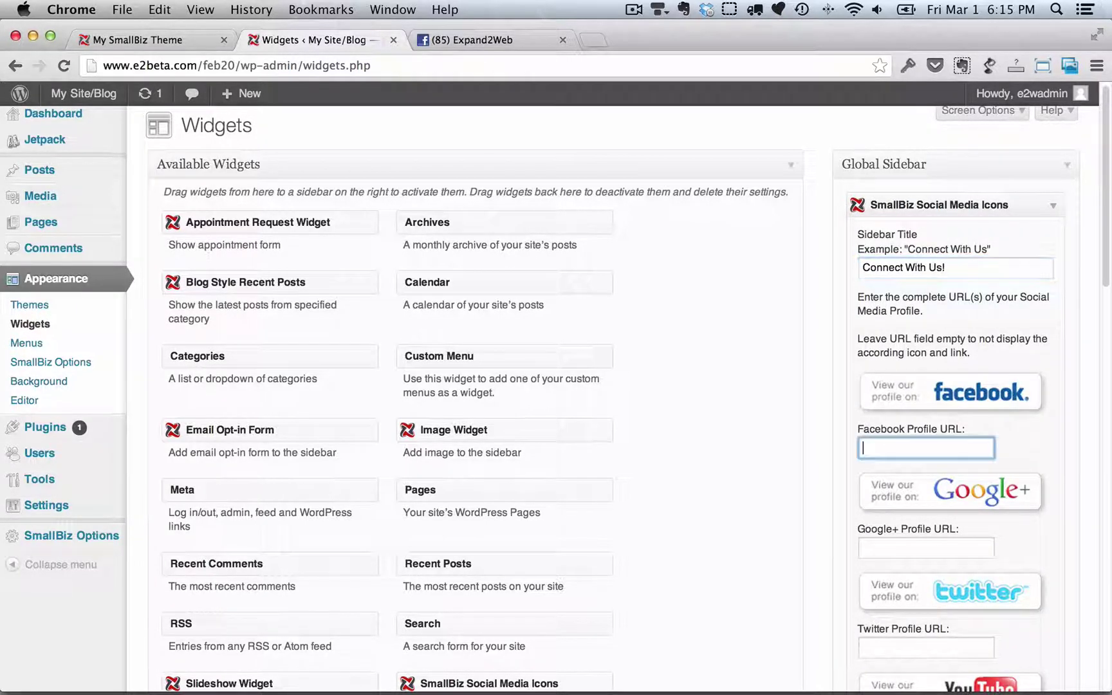
key(super+v)
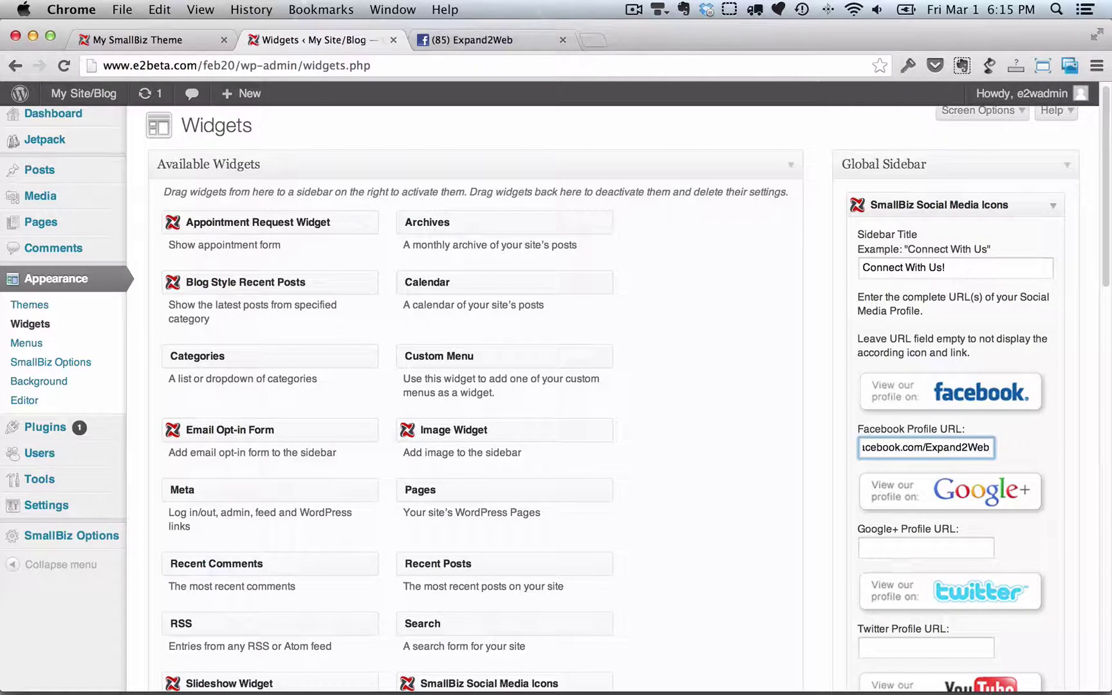
click(926, 548)
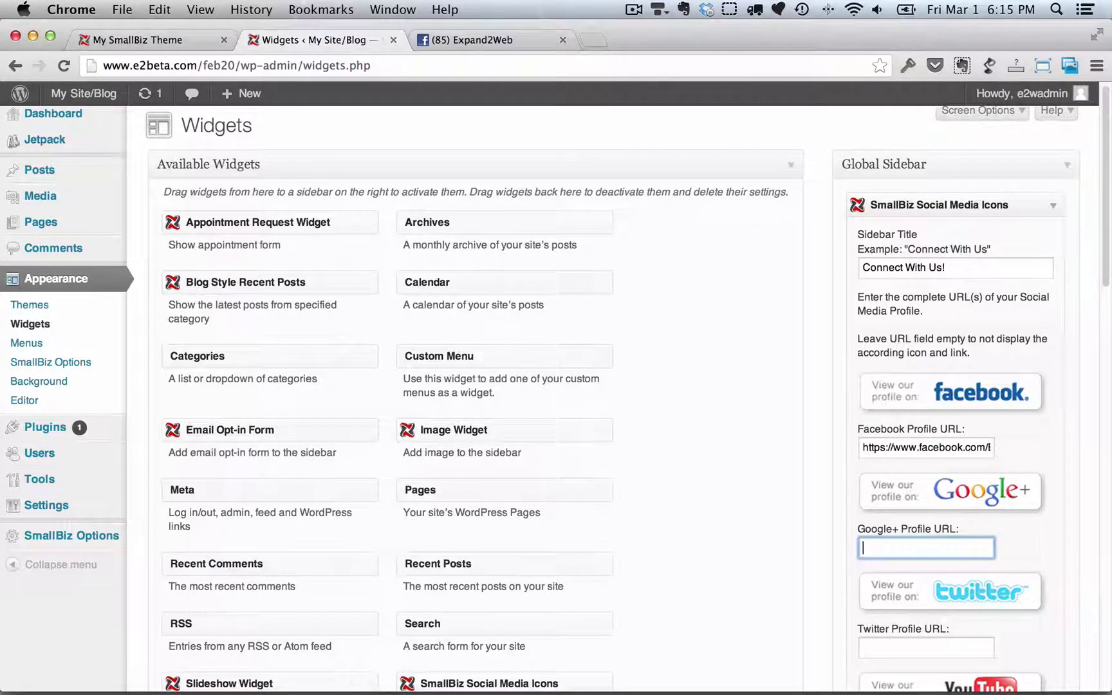
text(#)
key(Tab)
key(Tab)
key(Tab)
key(Tab)
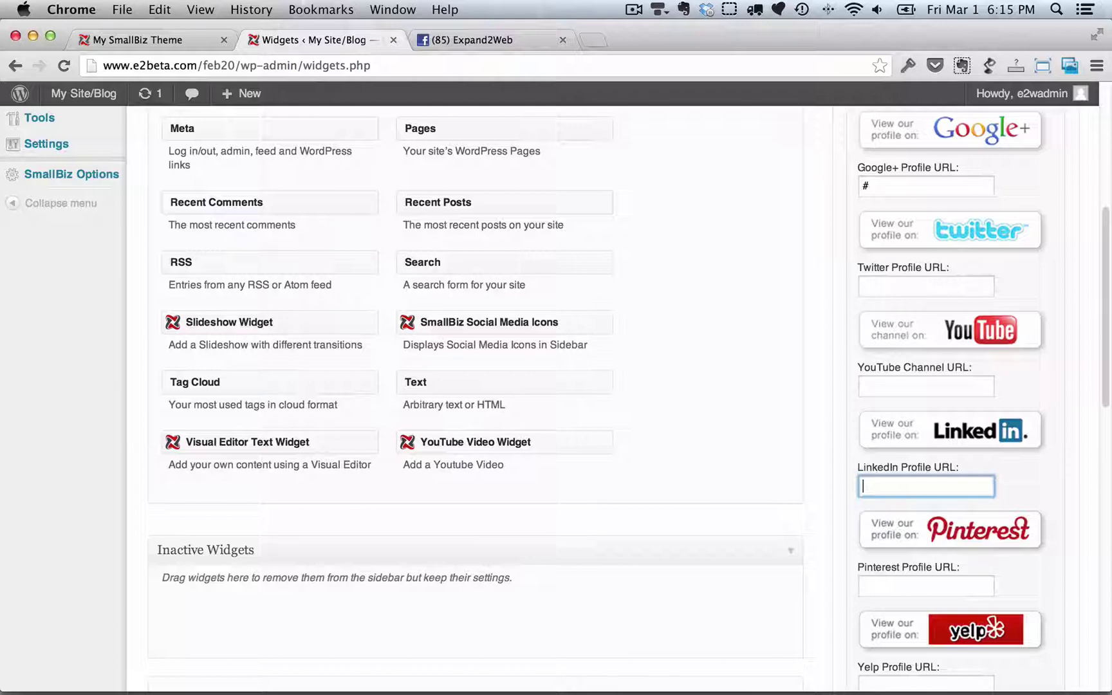
key(Tab)
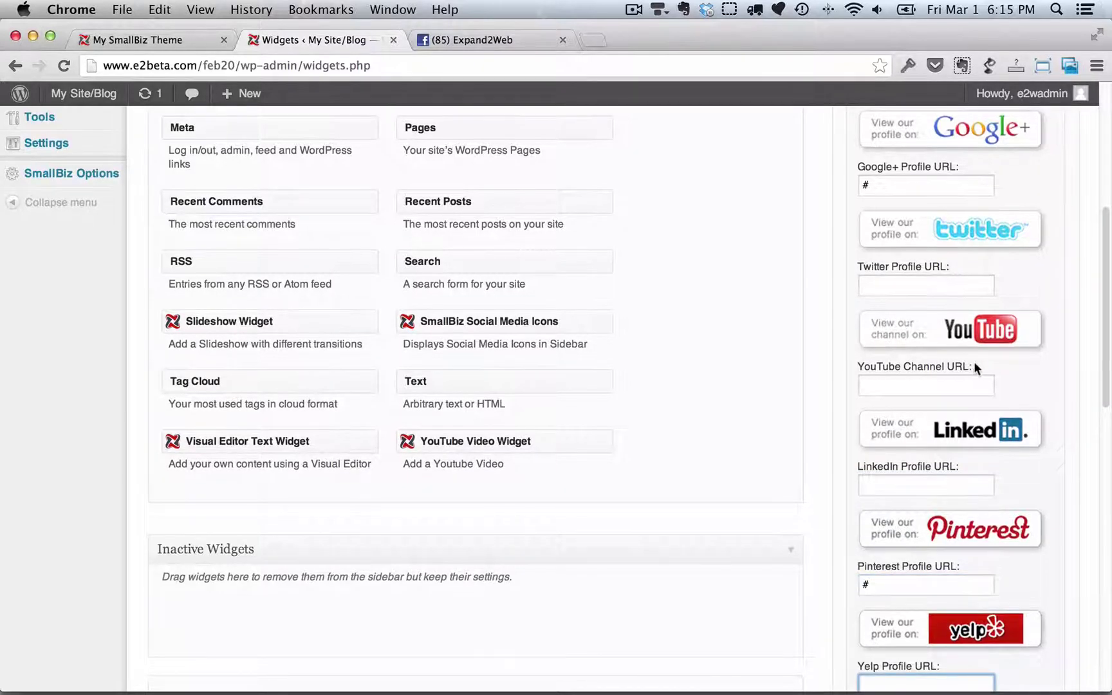
scroll(816, 468, down, 5)
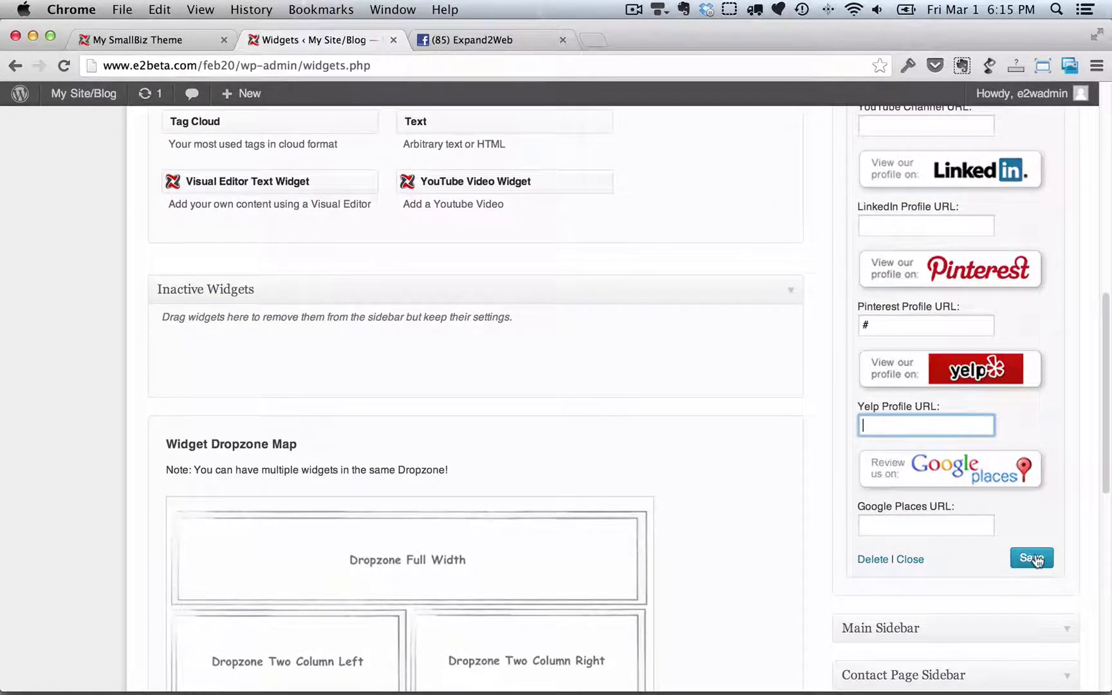
Step: Save the widget, reload the live site to see the Connect With Us icons, then open SmallBiz Options
click(1033, 558)
click(138, 39)
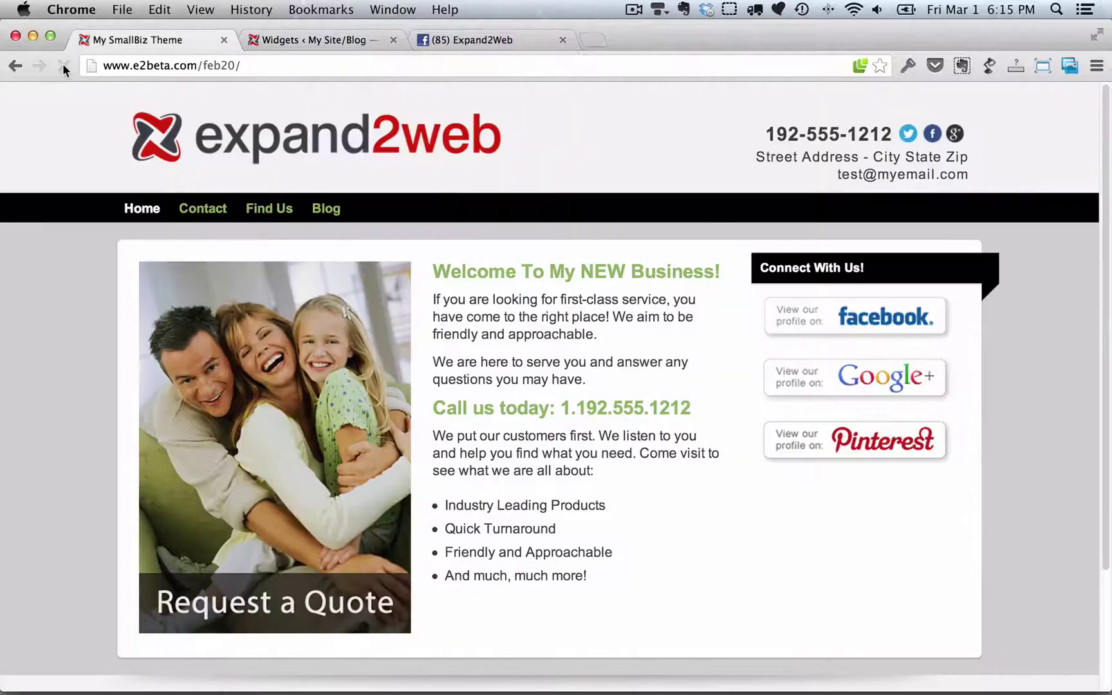
click(62, 65)
key(ctrl+Tab)
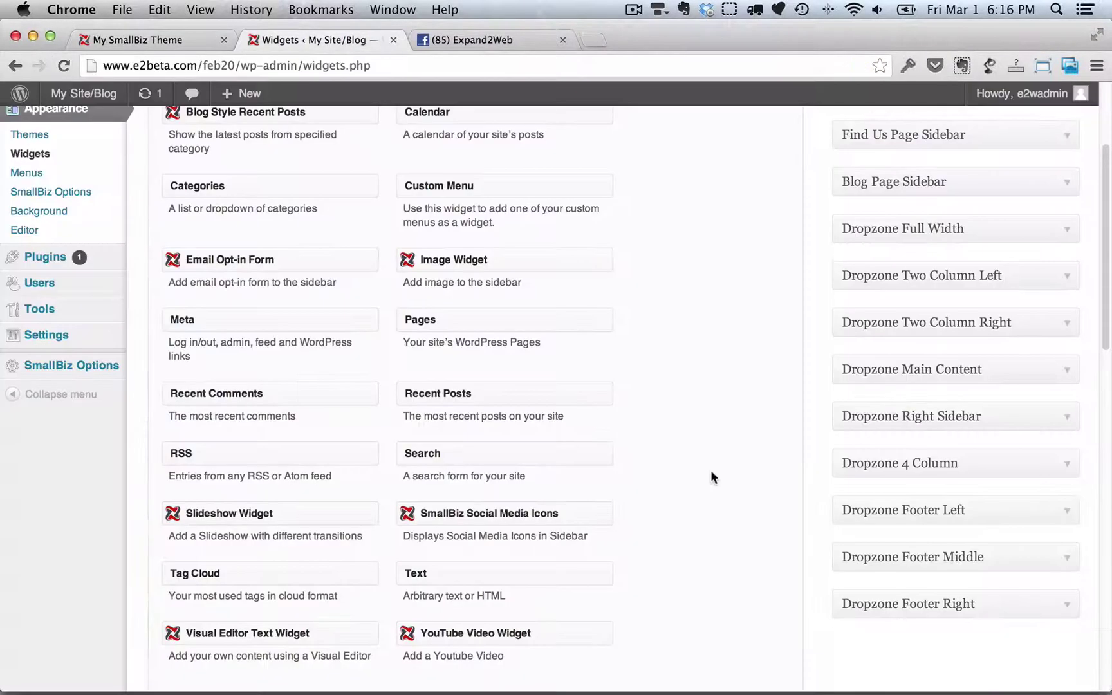
click(102, 366)
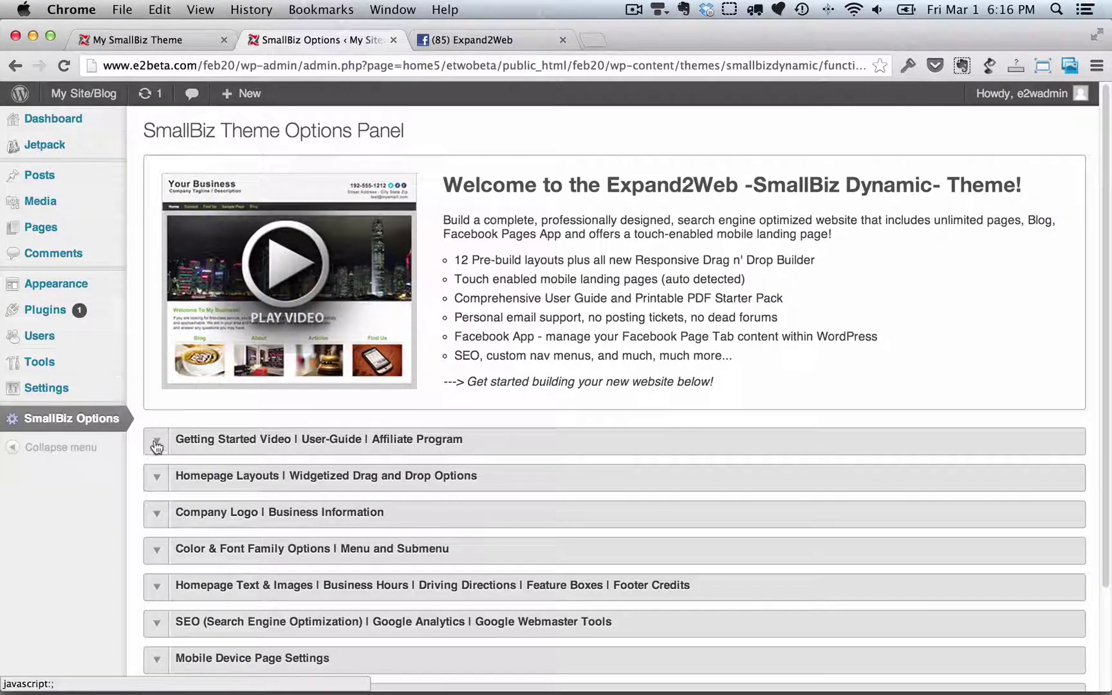
Step: Choose the Drag and Drop Builder homepage layout under Homepage Layouts and save the change
click(157, 481)
scroll(222, 542, down, 4)
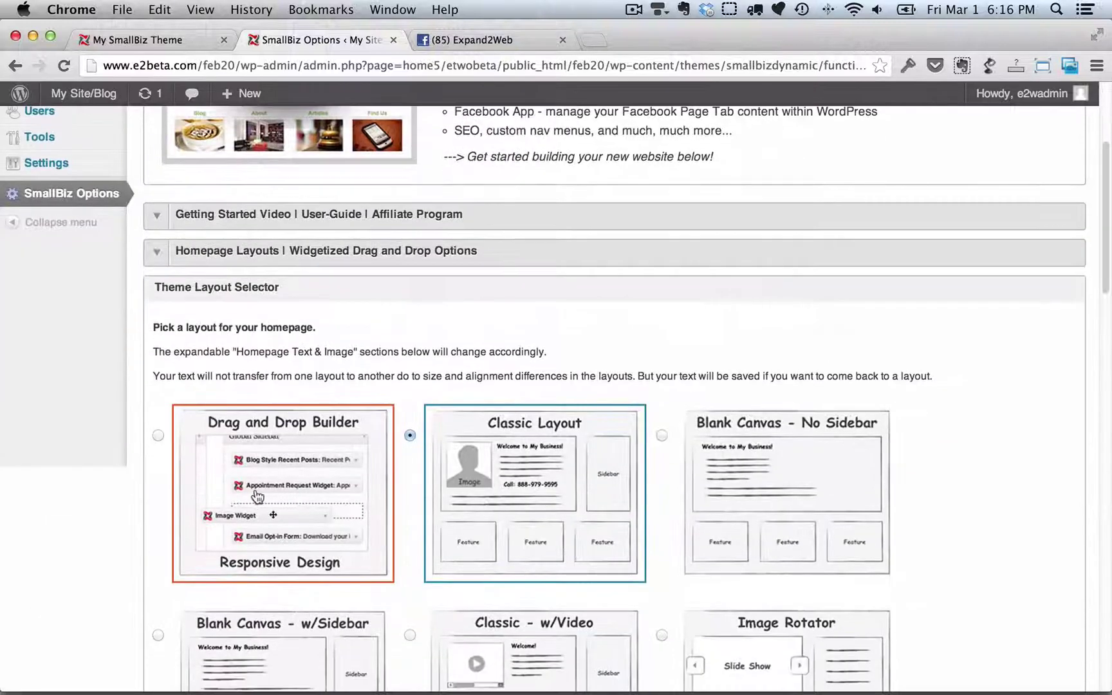
click(257, 496)
scroll(258, 496, down, 14)
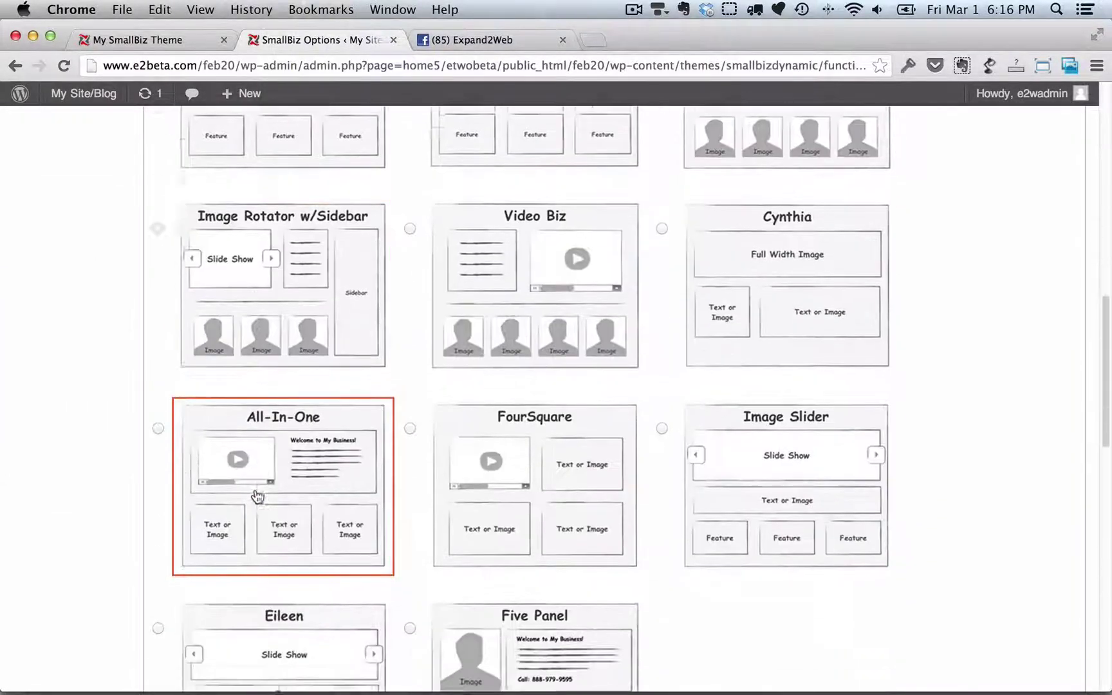
scroll(255, 490, down, 1)
click(203, 457)
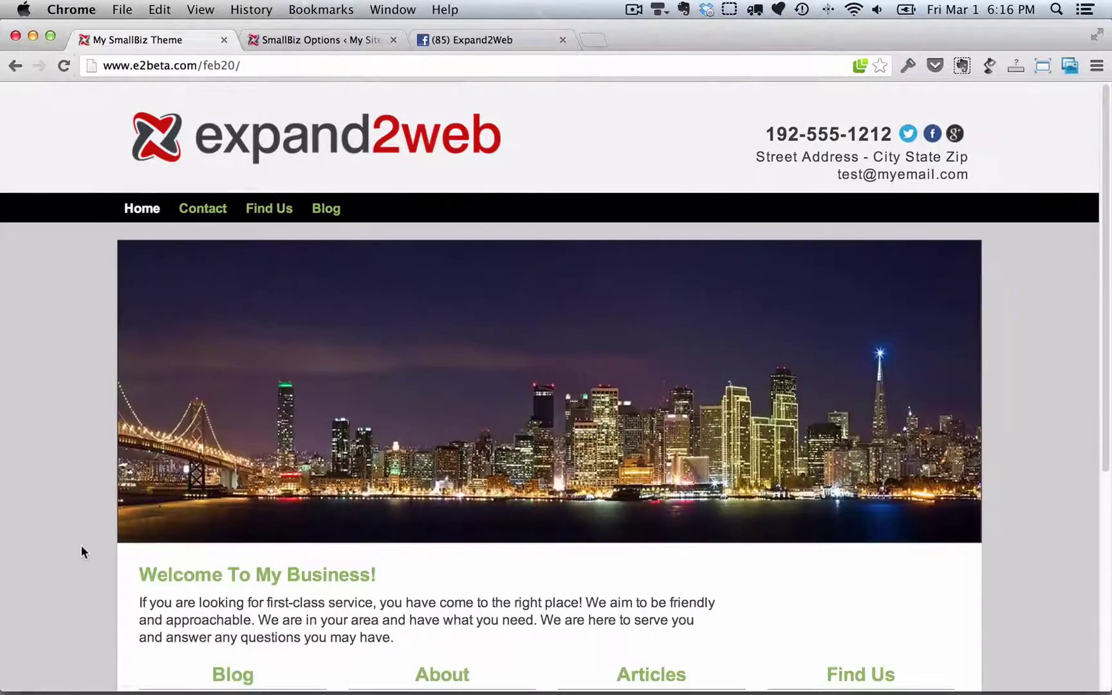
scroll(81, 545, down, 5)
scroll(81, 545, up, 5)
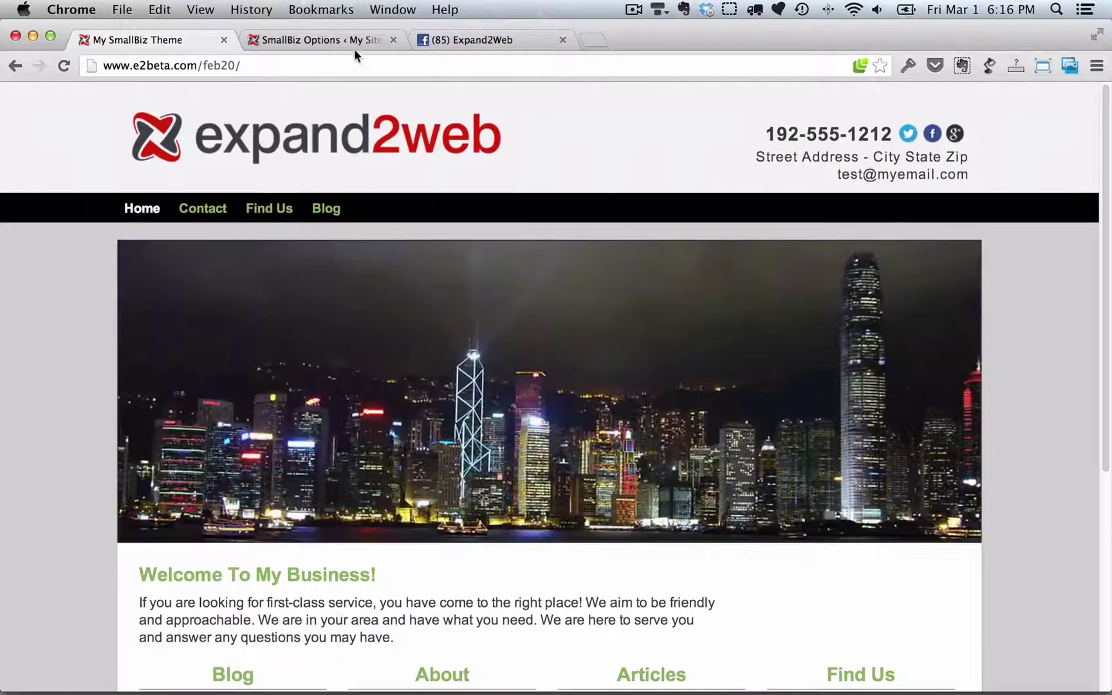
click(344, 39)
Step: Open the Widgets page and expand Dropzone Full Width to see its Slideshow Widget
mouse_move(107, 293)
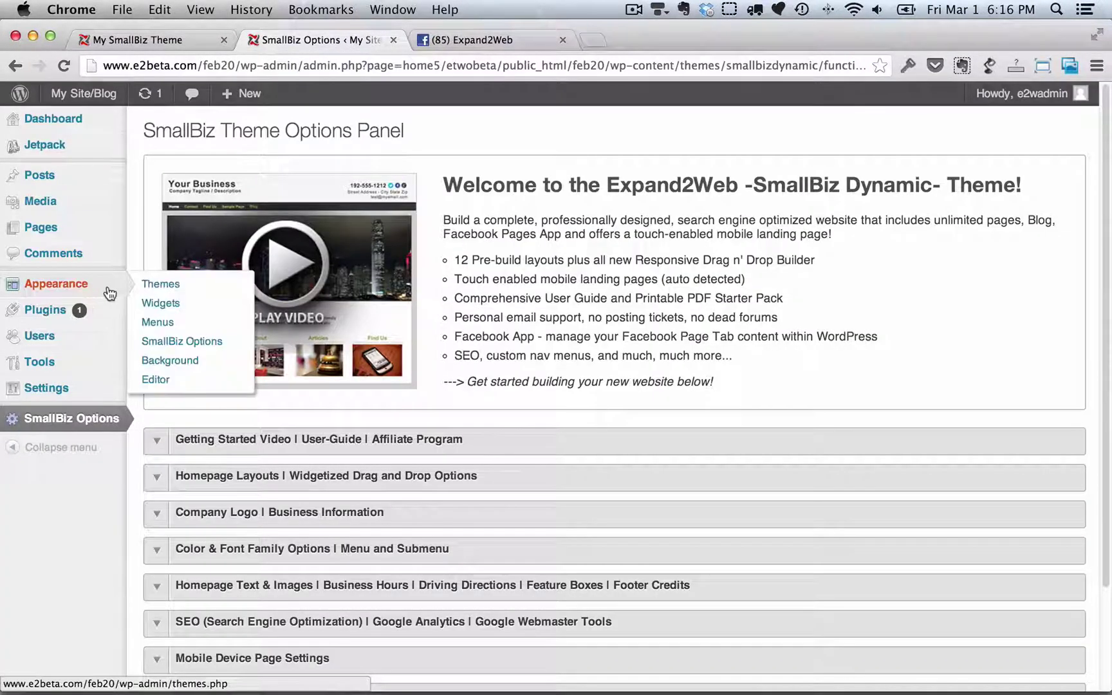
click(145, 310)
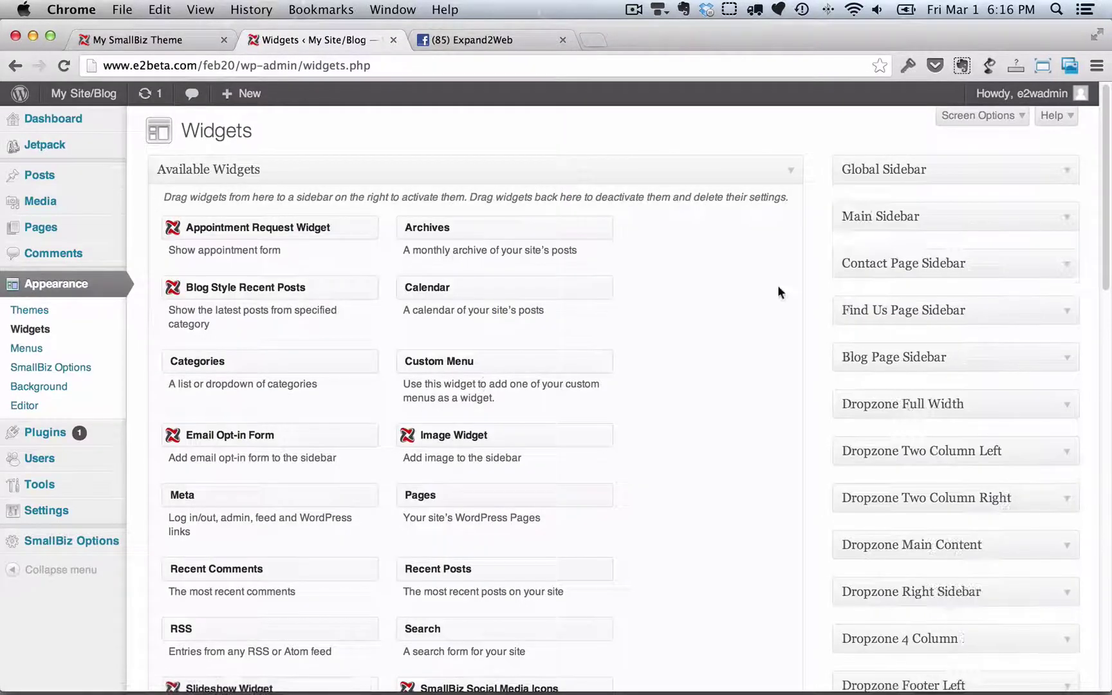
drag(1105, 161, 1108, 480)
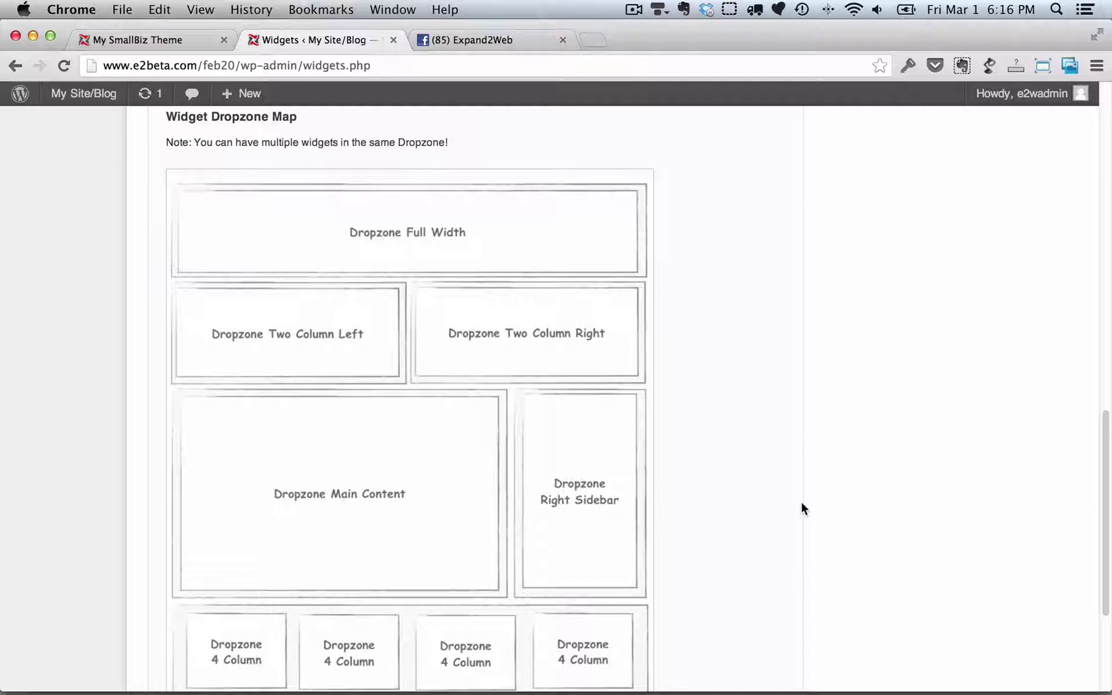
scroll(802, 503, up, 10)
scroll(802, 507, up, 7)
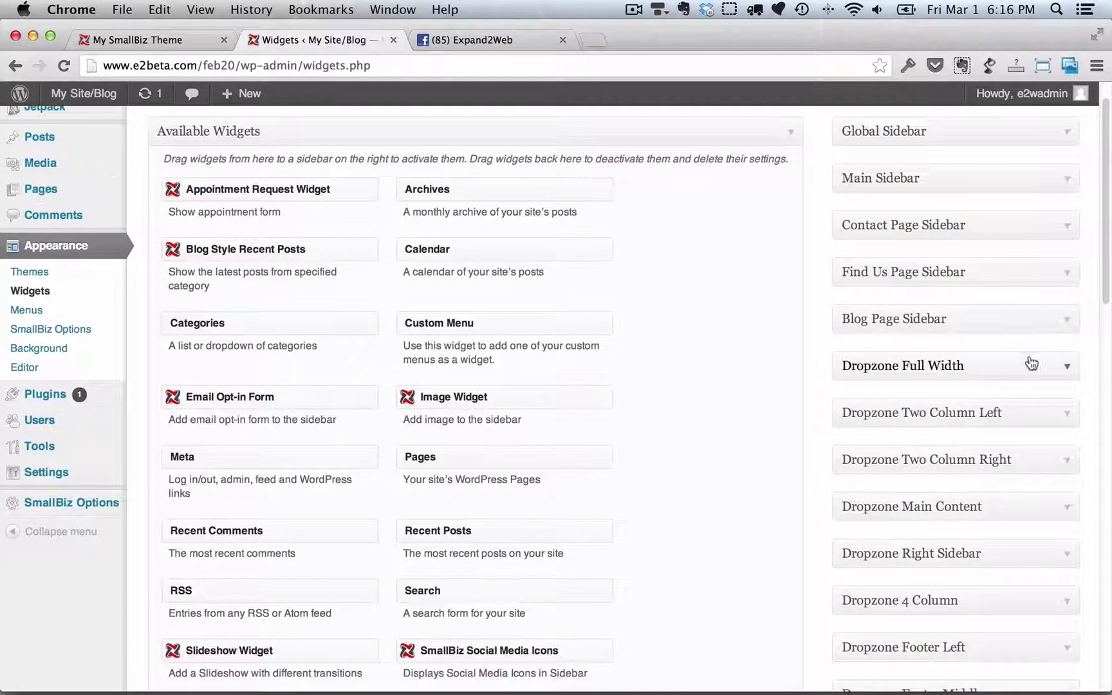
click(1067, 369)
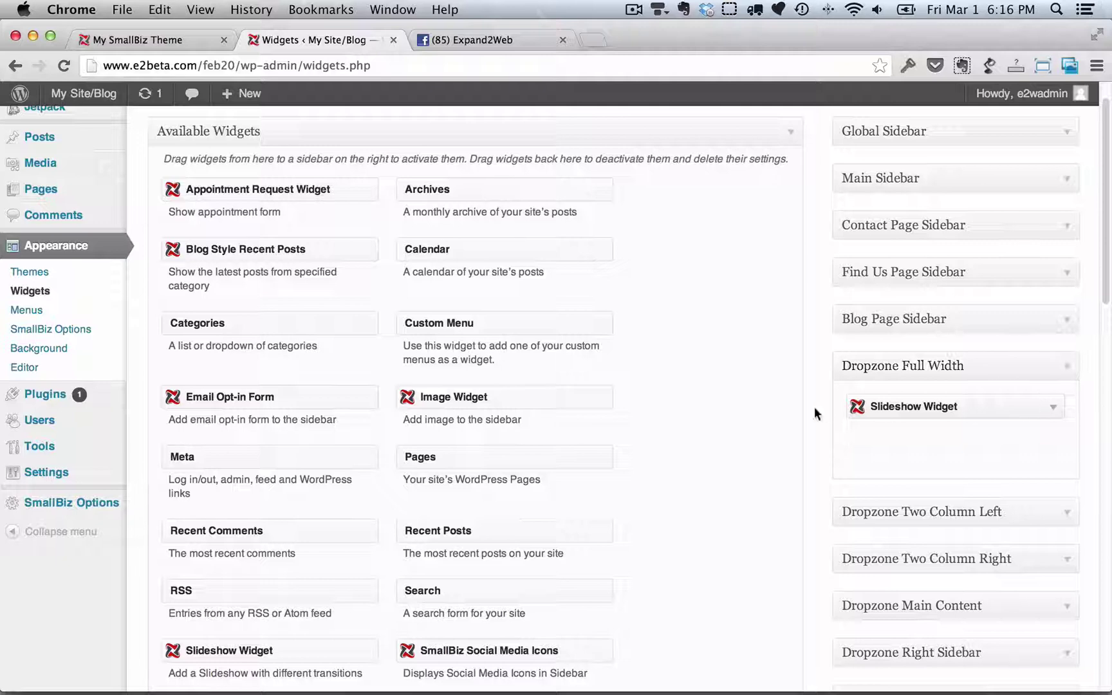
Step: Expand Dropzone 4 Column and inspect the first Visual Editor Text Widget's Blog content, then collapse it
scroll(772, 474, down, 6)
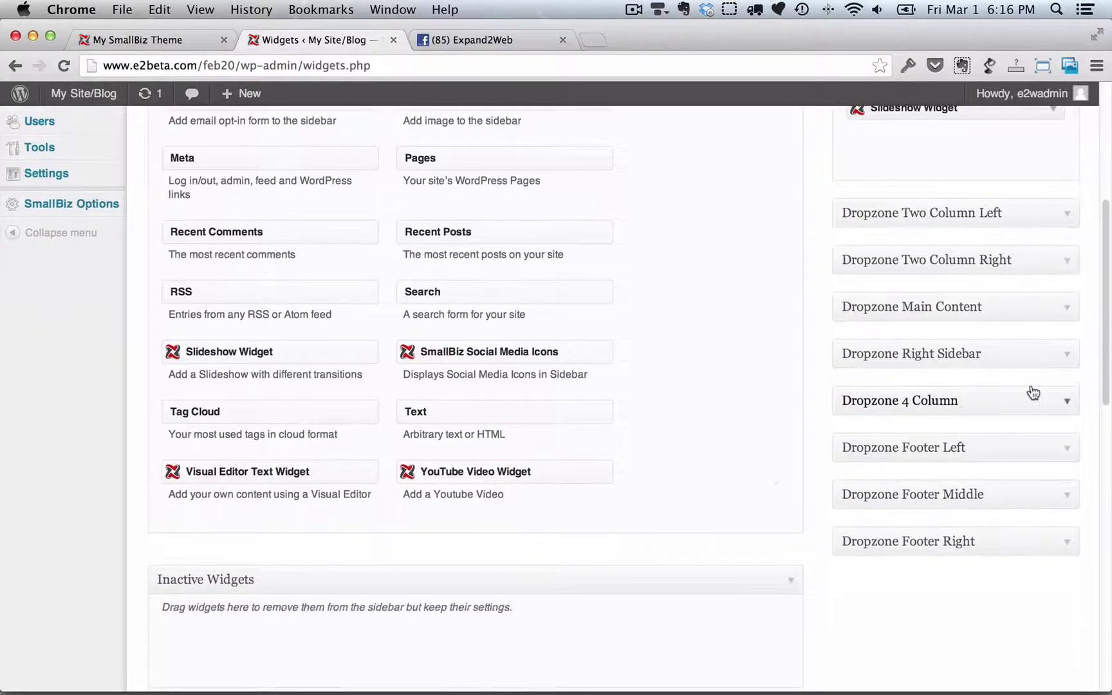
click(1068, 402)
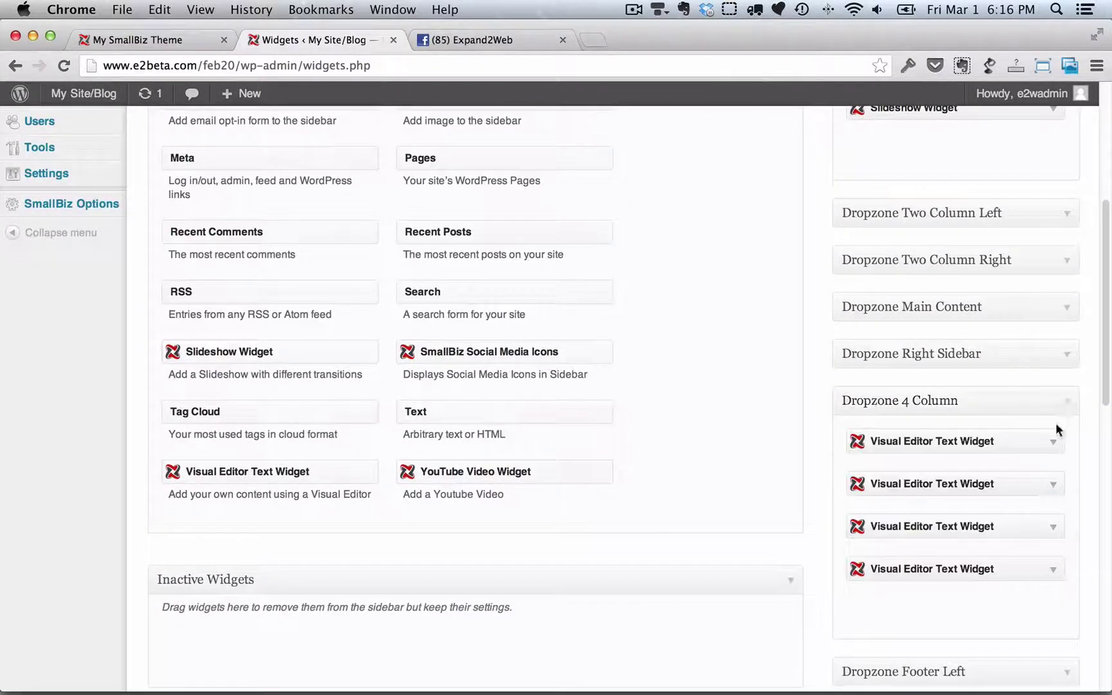
click(1053, 443)
scroll(831, 553, down, 2)
scroll(800, 568, down, 5)
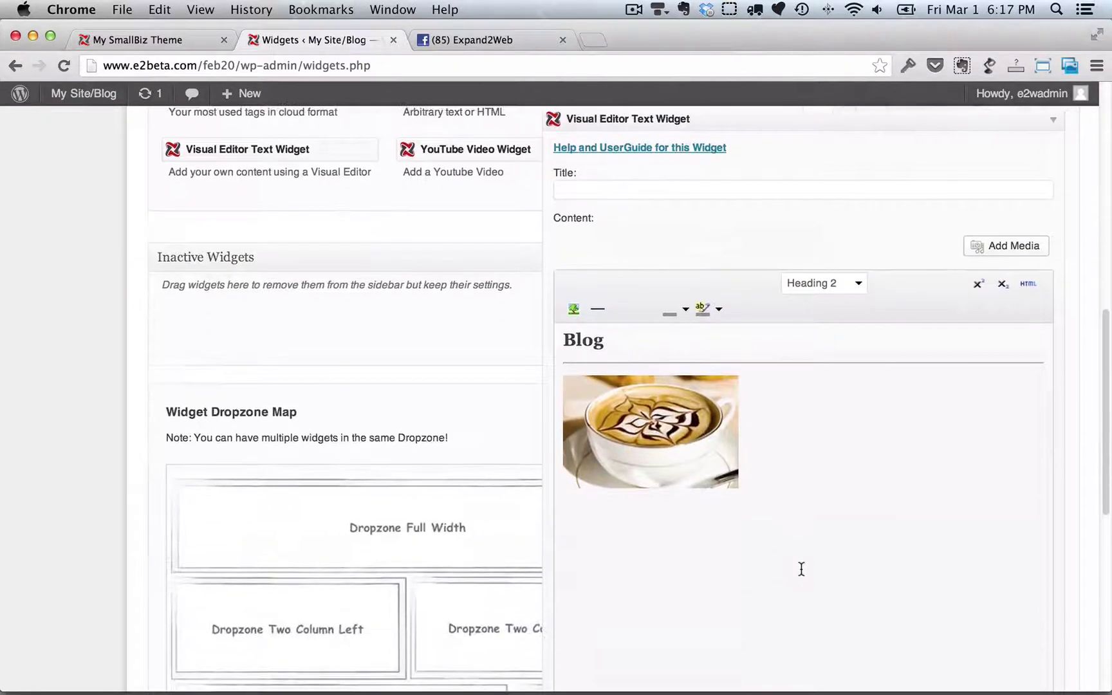
click(770, 420)
scroll(770, 420, up, 4)
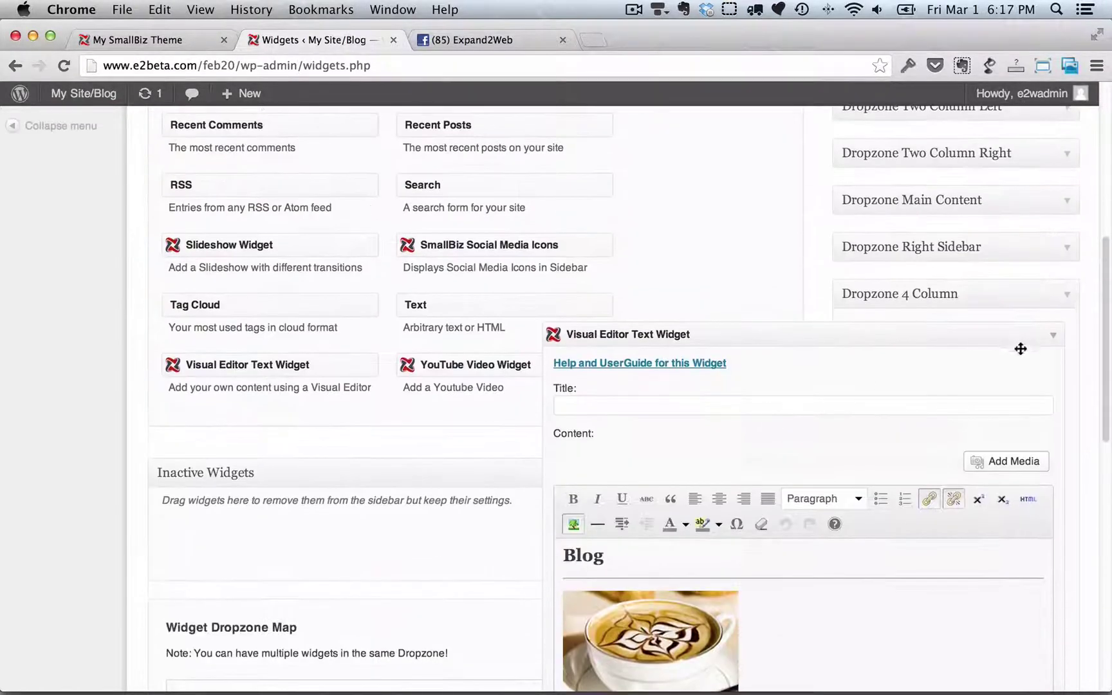
click(1054, 334)
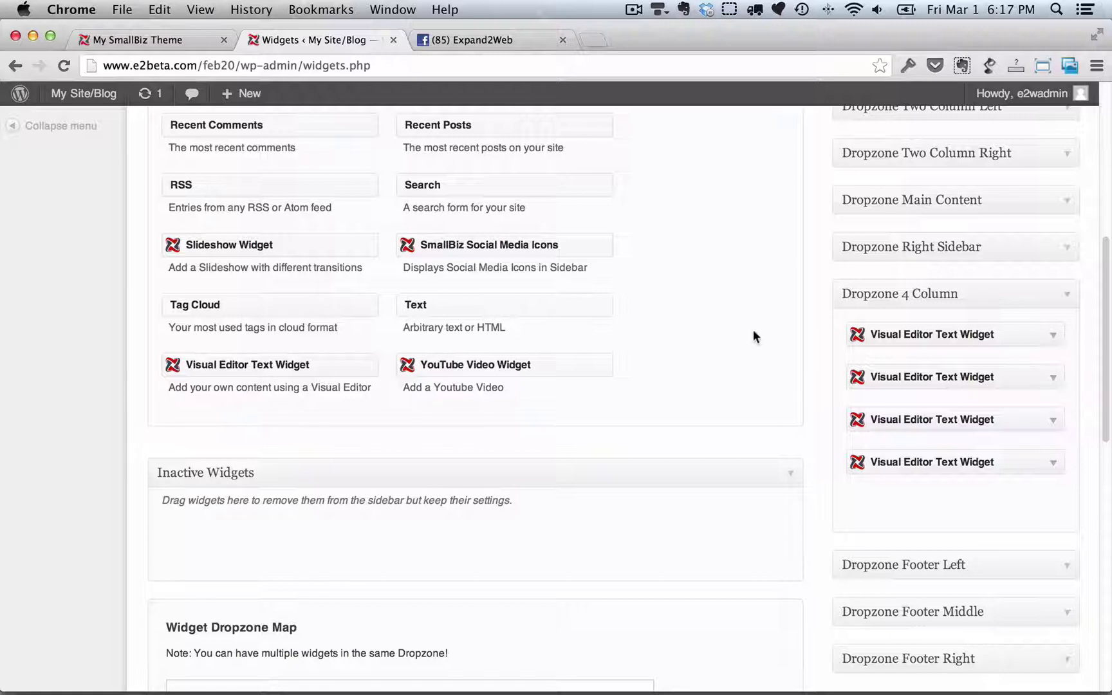
scroll(733, 323, up, 4)
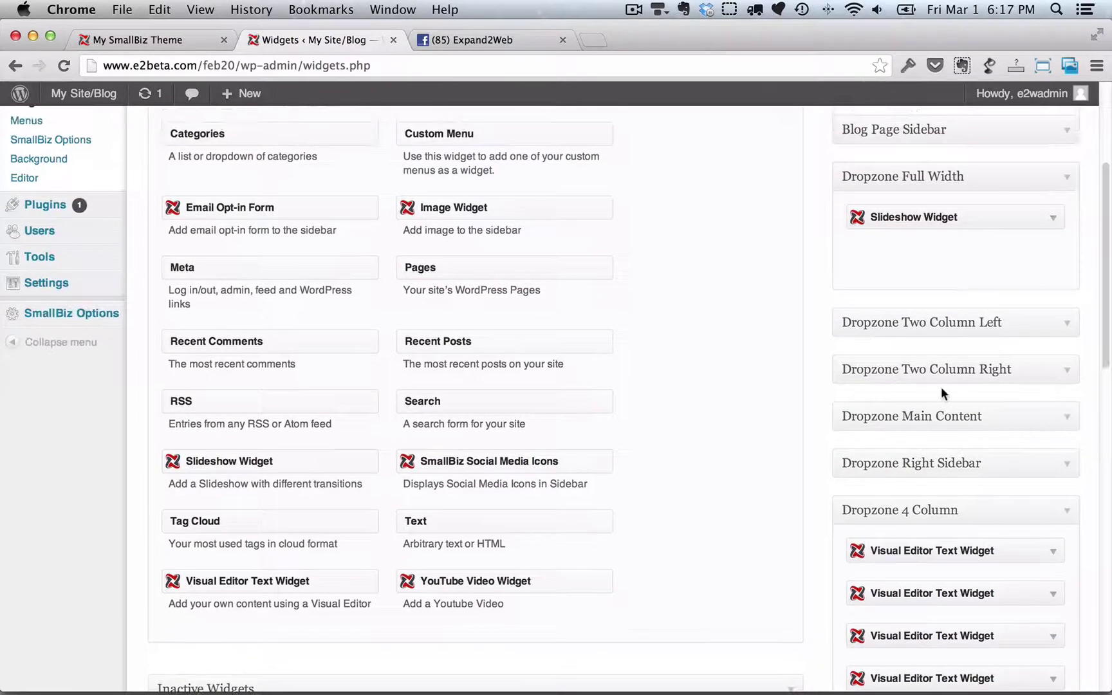
scroll(789, 330, up, 4)
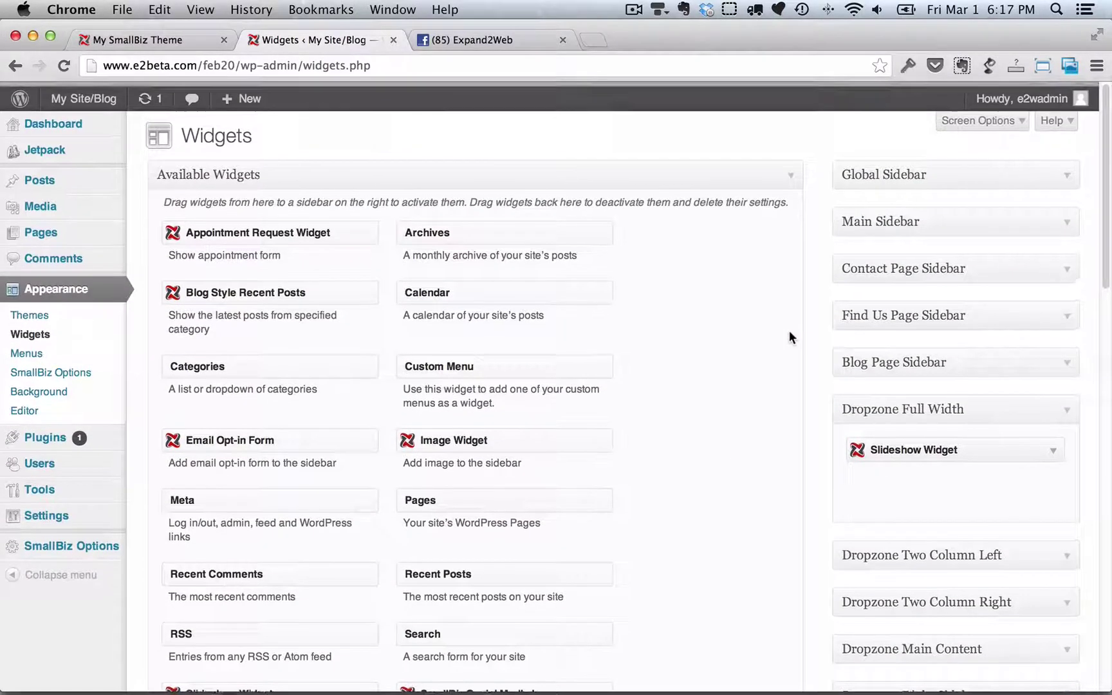
Step: View the live homepage's Blog, About, Articles and Find Us boxes below the slideshow
click(160, 39)
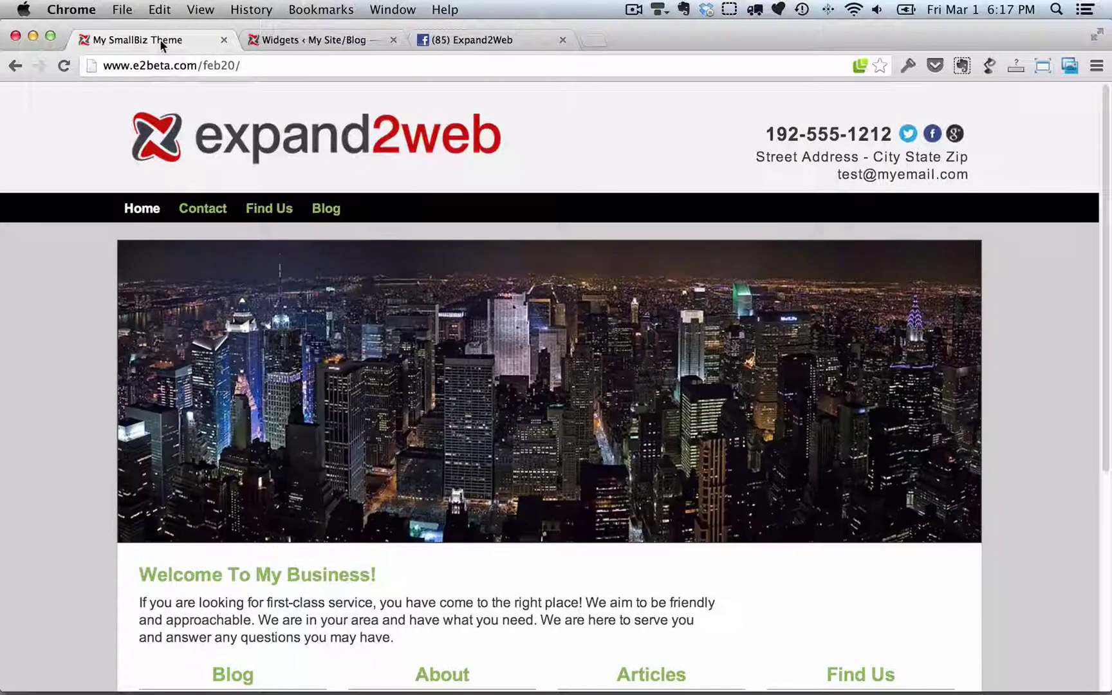
scroll(51, 480, down, 5)
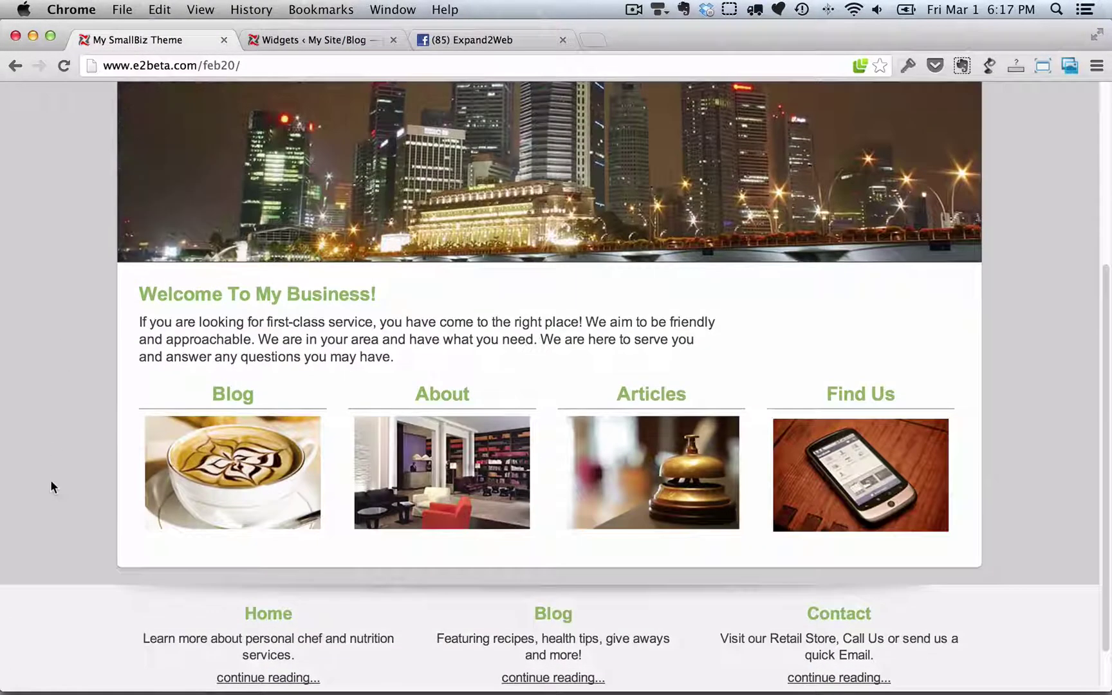
scroll(50, 480, up, 4)
scroll(50, 479, up, 1)
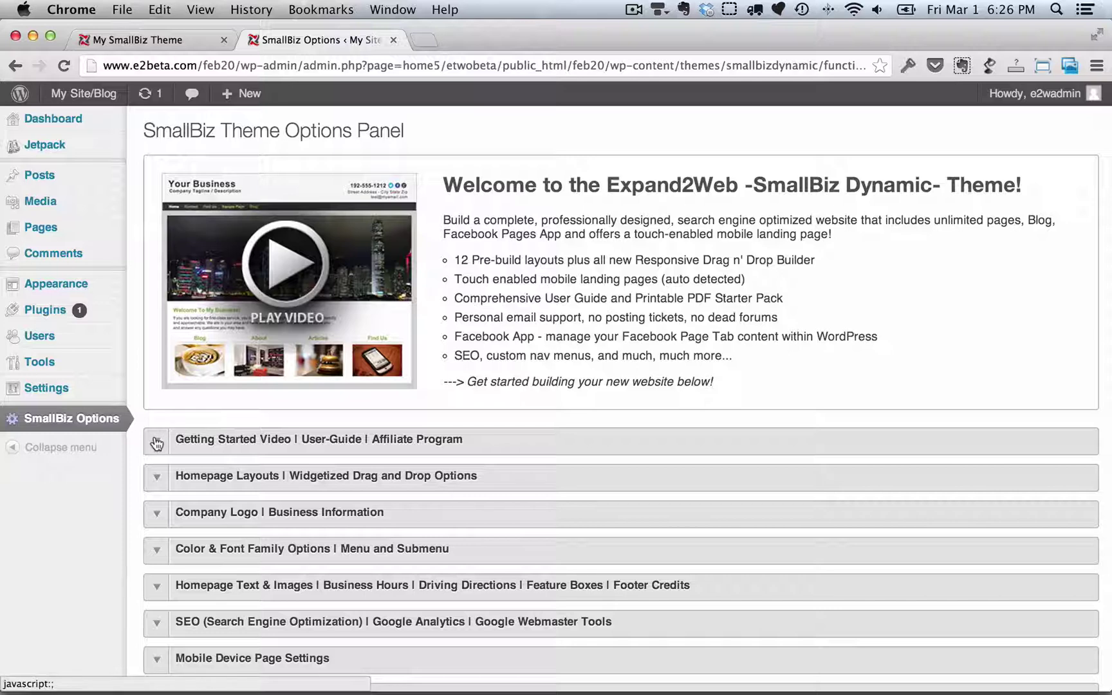
Step: Open the PDF Guide & User Guide from Getting Started Video, skim its topics, and return to SmallBiz Options
click(157, 442)
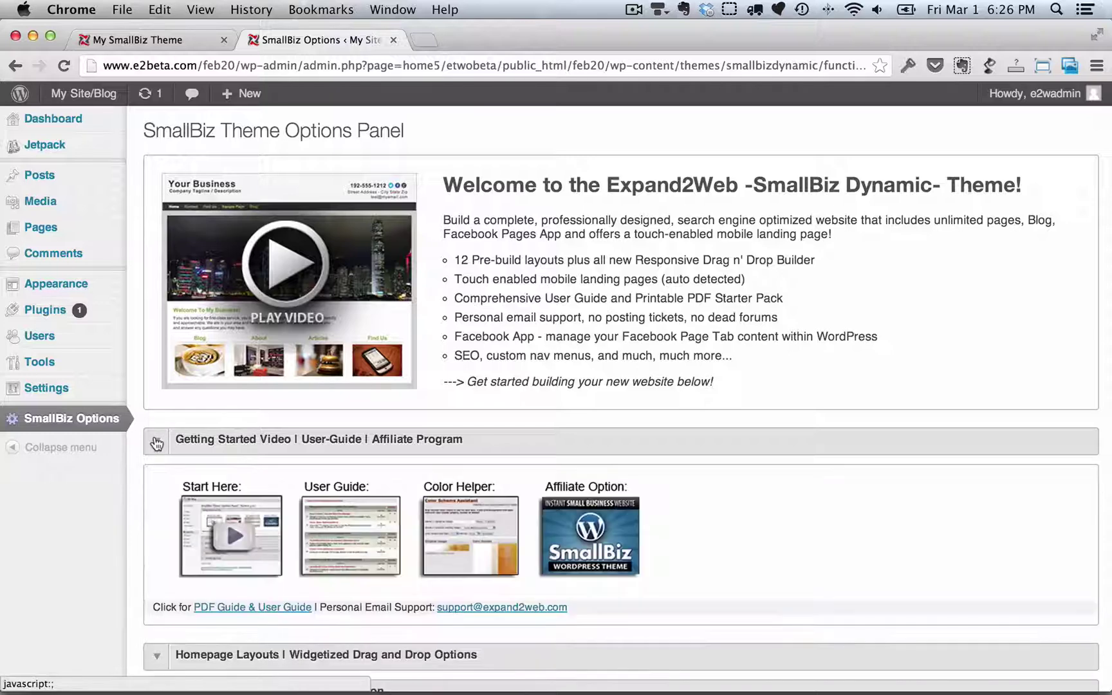
click(248, 608)
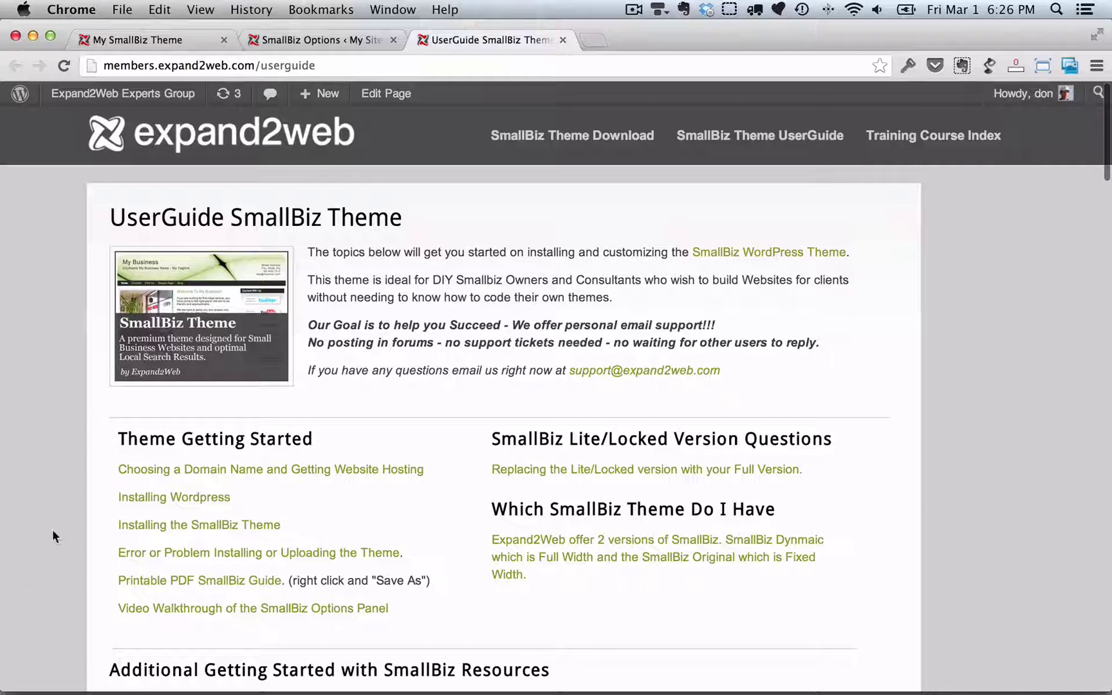
scroll(53, 533, down, 10)
scroll(53, 536, down, 13)
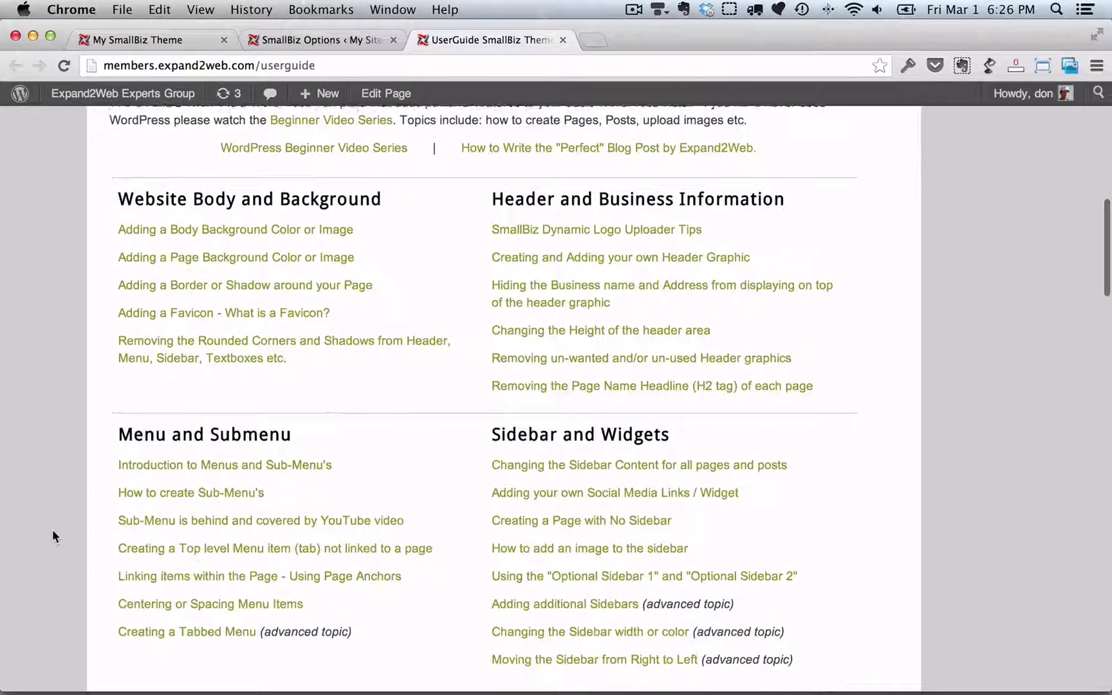
scroll(53, 536, down, 19)
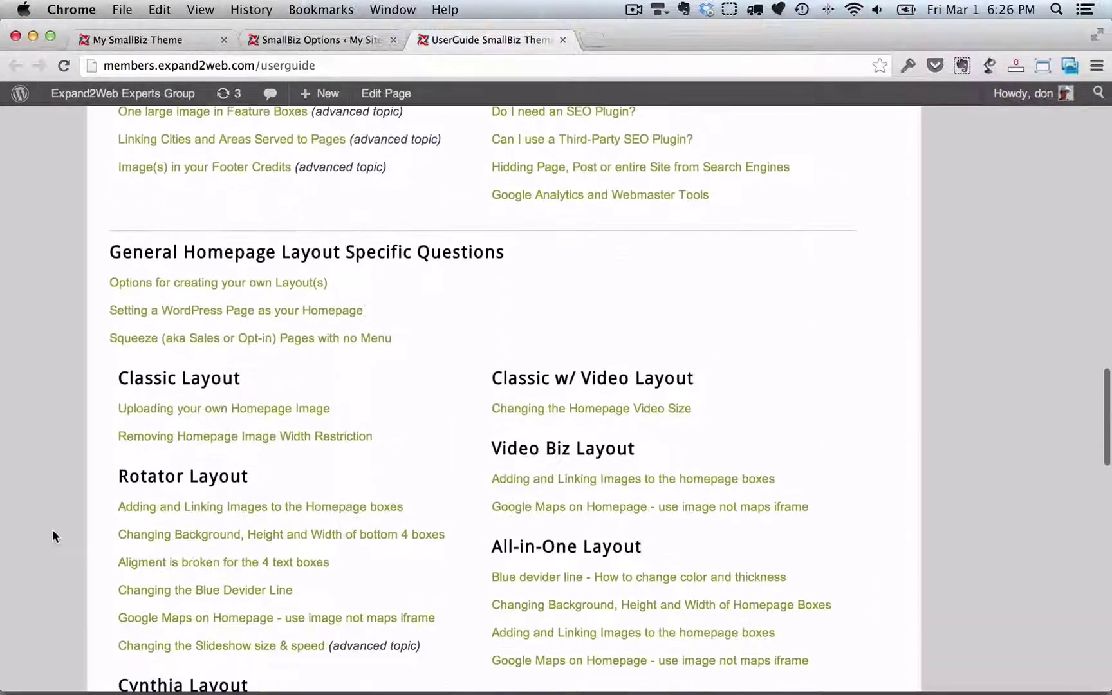
scroll(53, 529, down, 8)
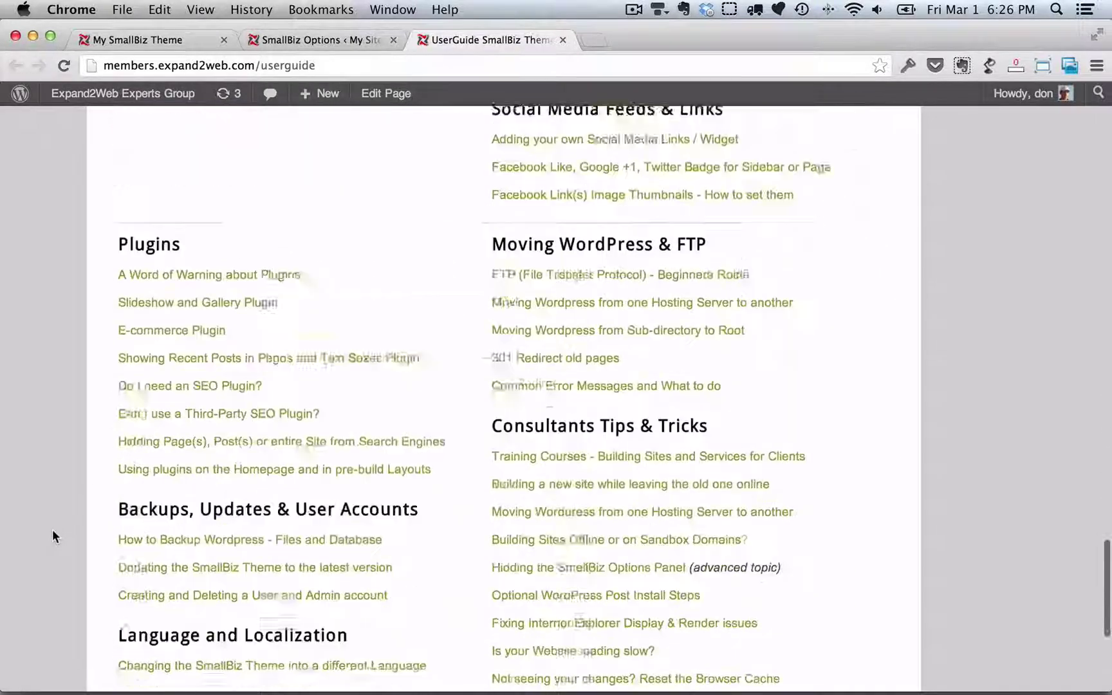
click(316, 41)
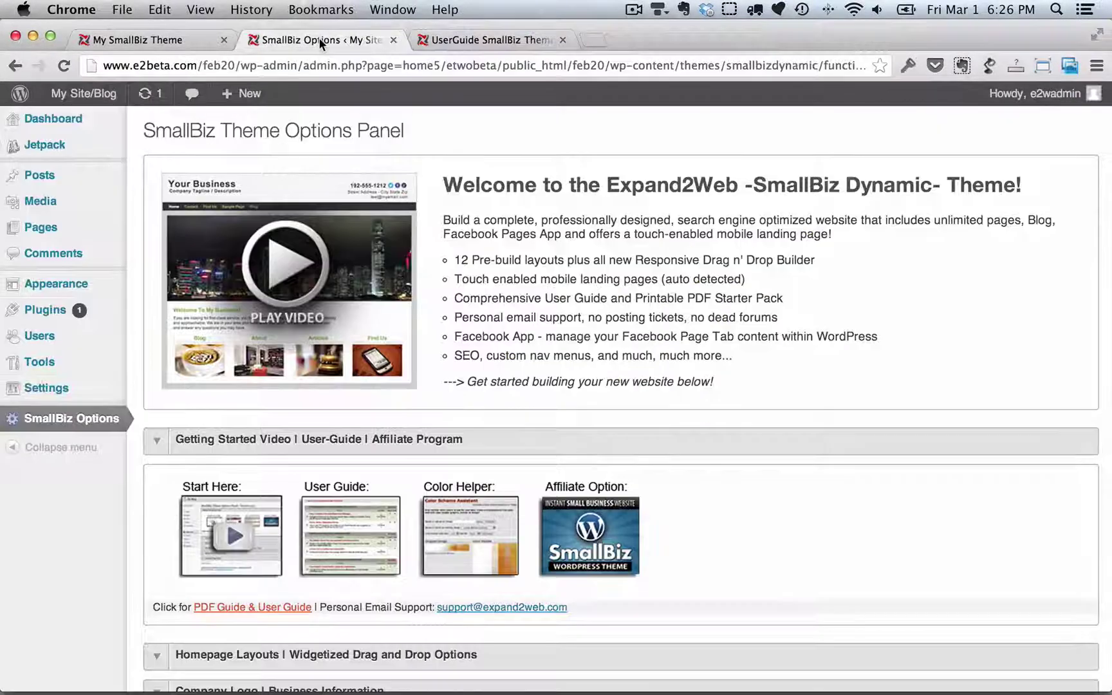